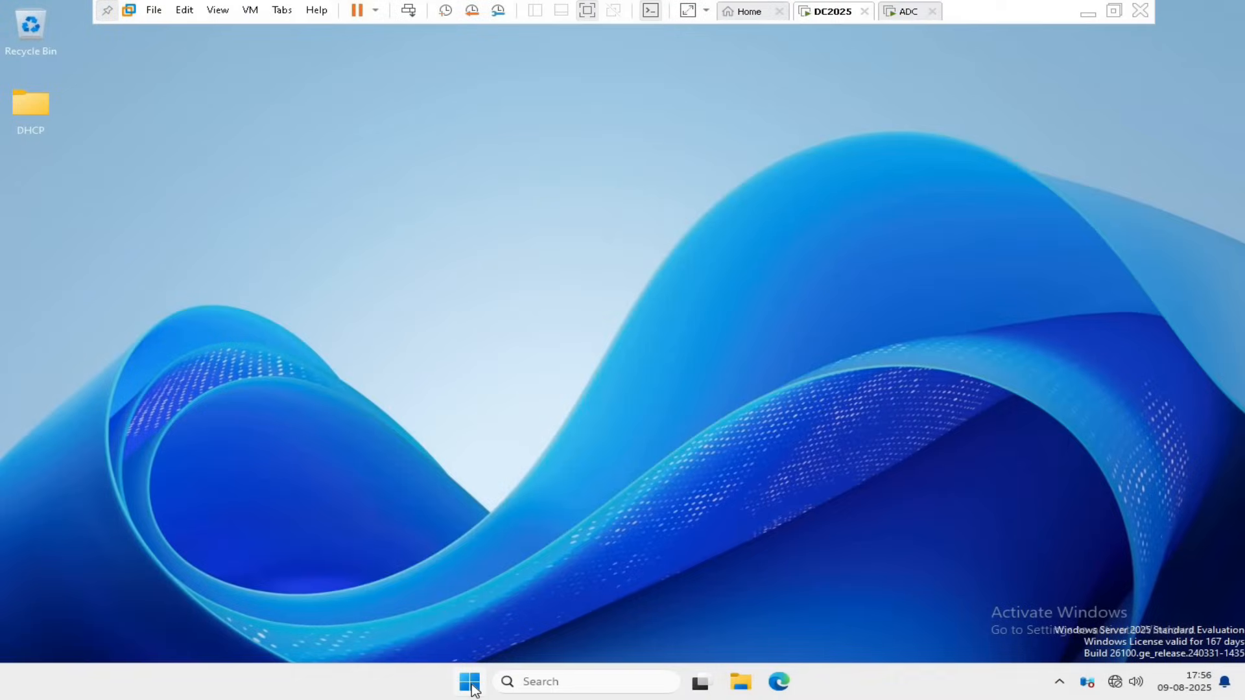
Open the DHCP console from Server Manager on DC2025 and expand the server's IPv4 node.
{"action": "left_click", "coordinate": [470, 684]}
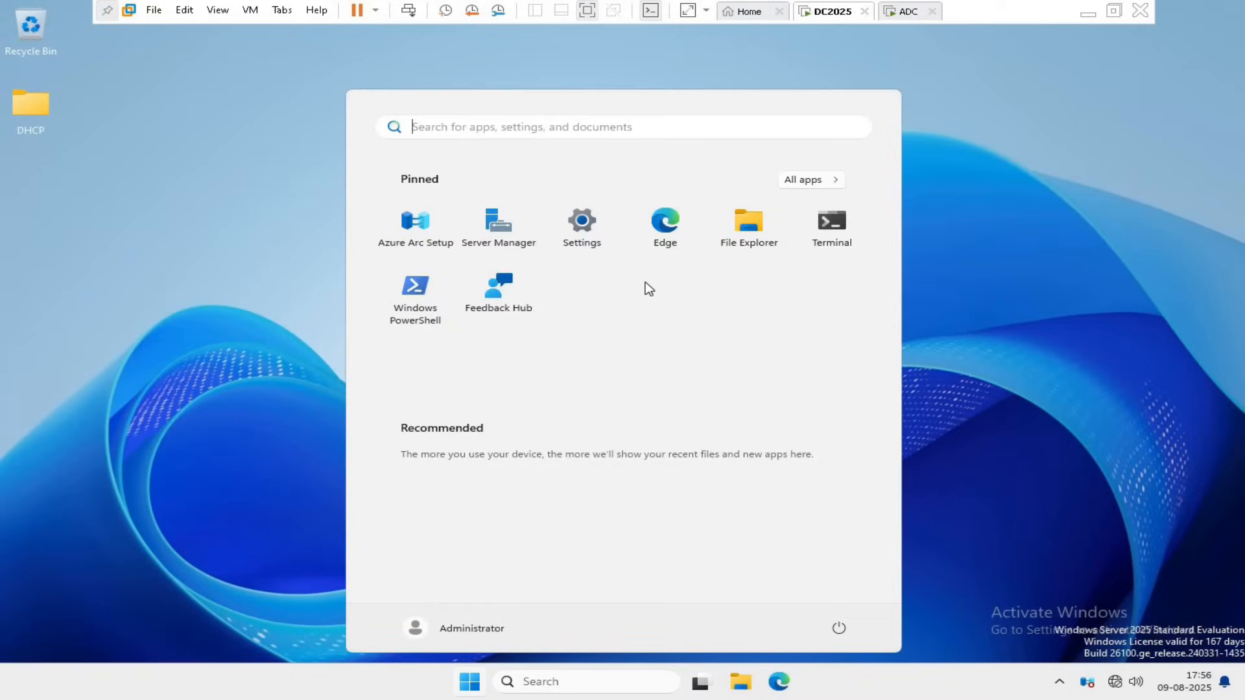
{"action": "left_click", "coordinate": [494, 234]}
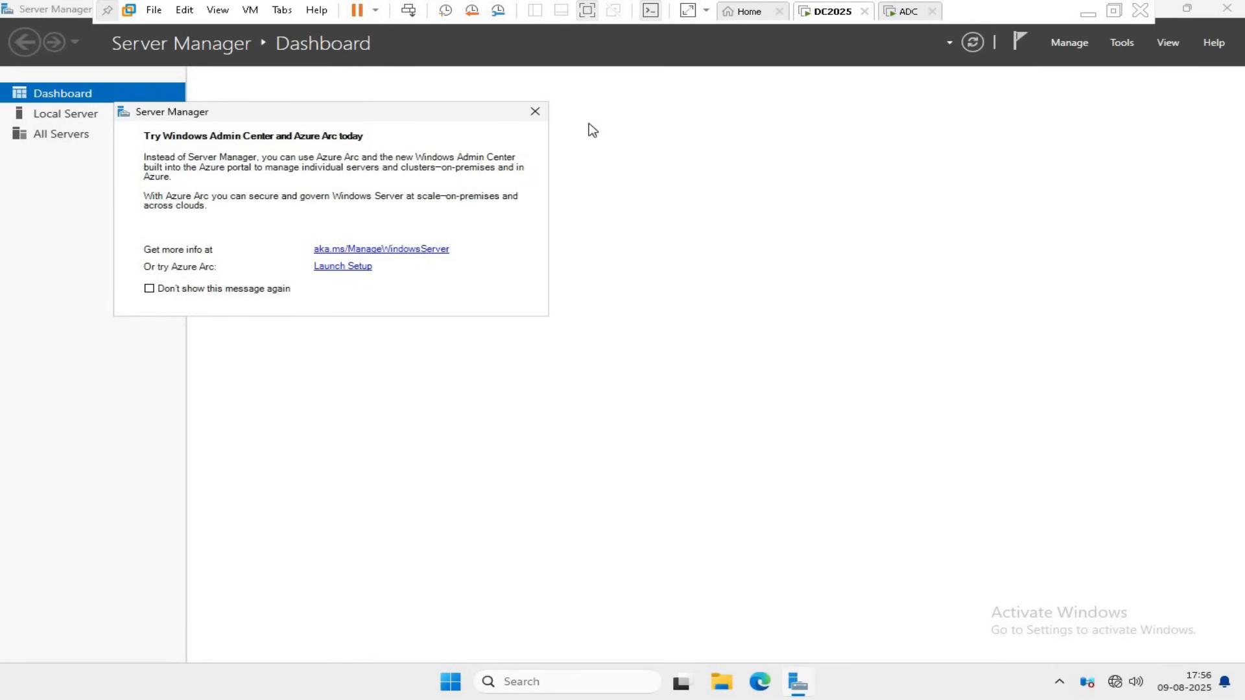
{"action": "left_click", "coordinate": [535, 111]}
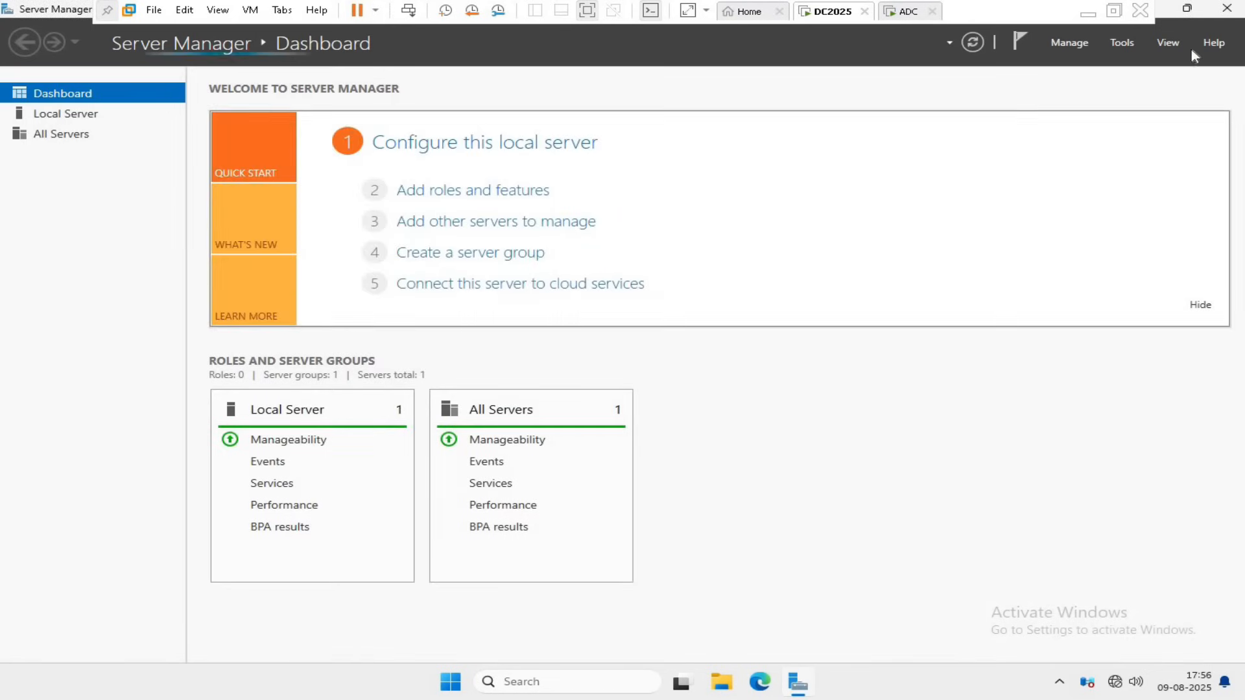
{"action": "left_click", "coordinate": [1111, 44]}
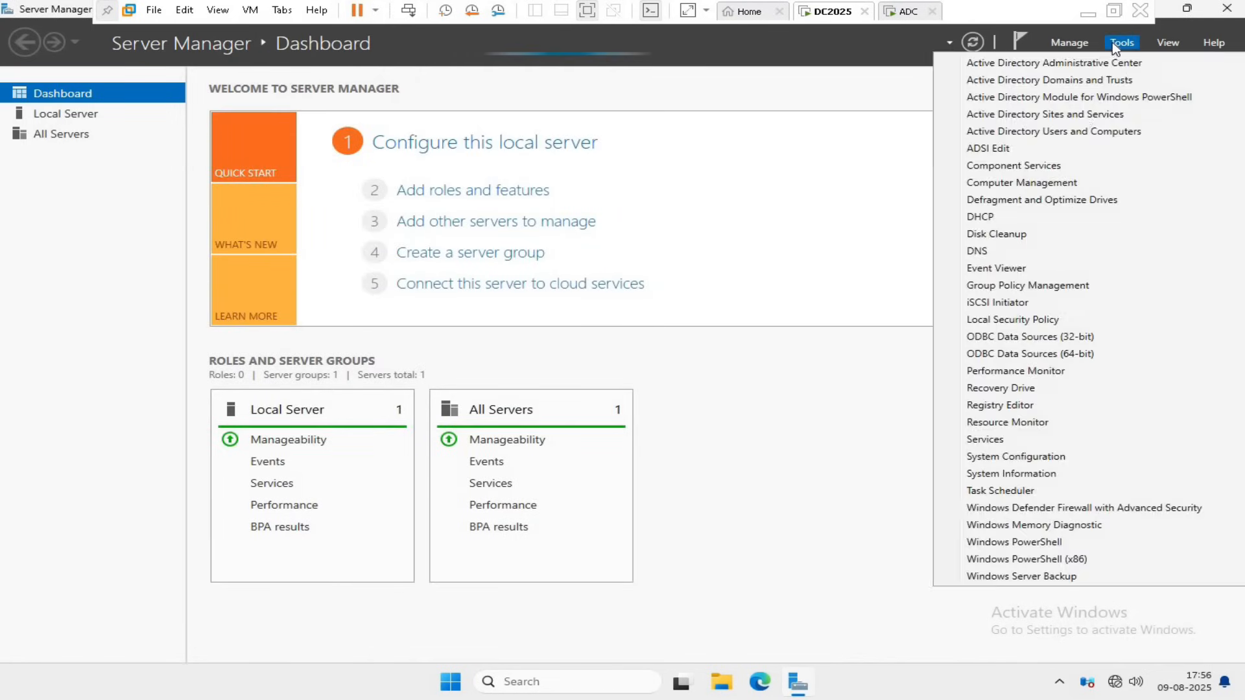
{"action": "left_click", "coordinate": [994, 220]}
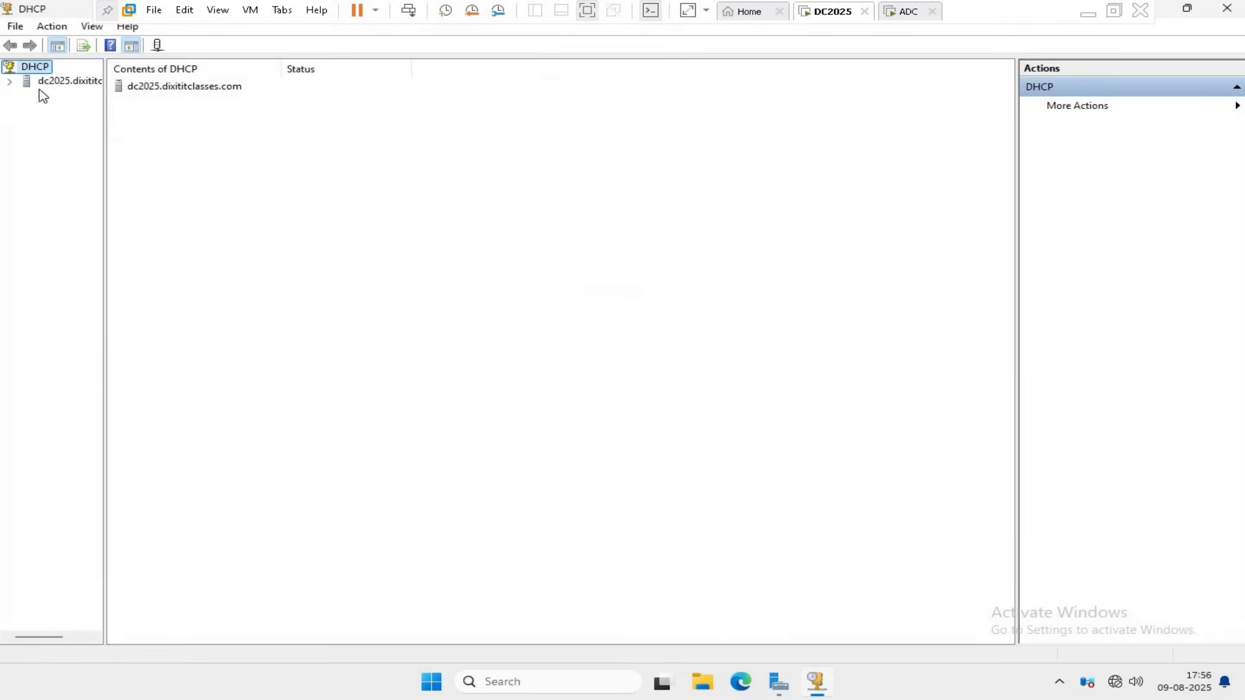
{"action": "double_click", "coordinate": [68, 82]}
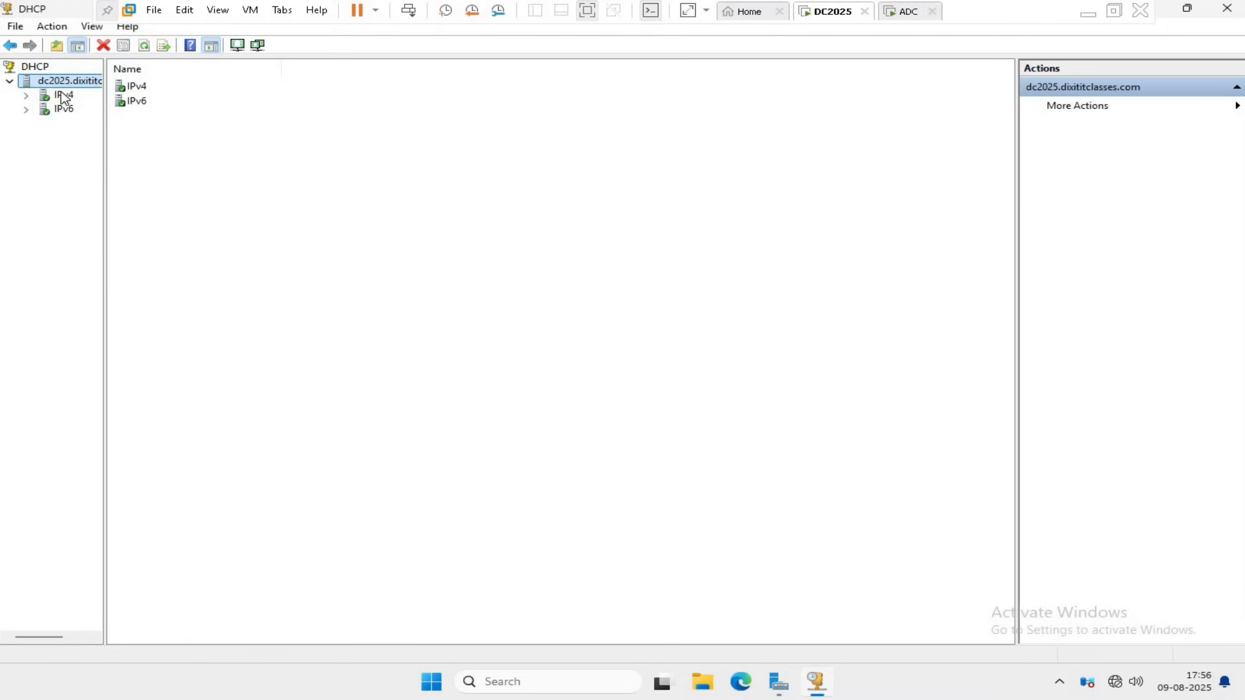
{"action": "double_click", "coordinate": [64, 94]}
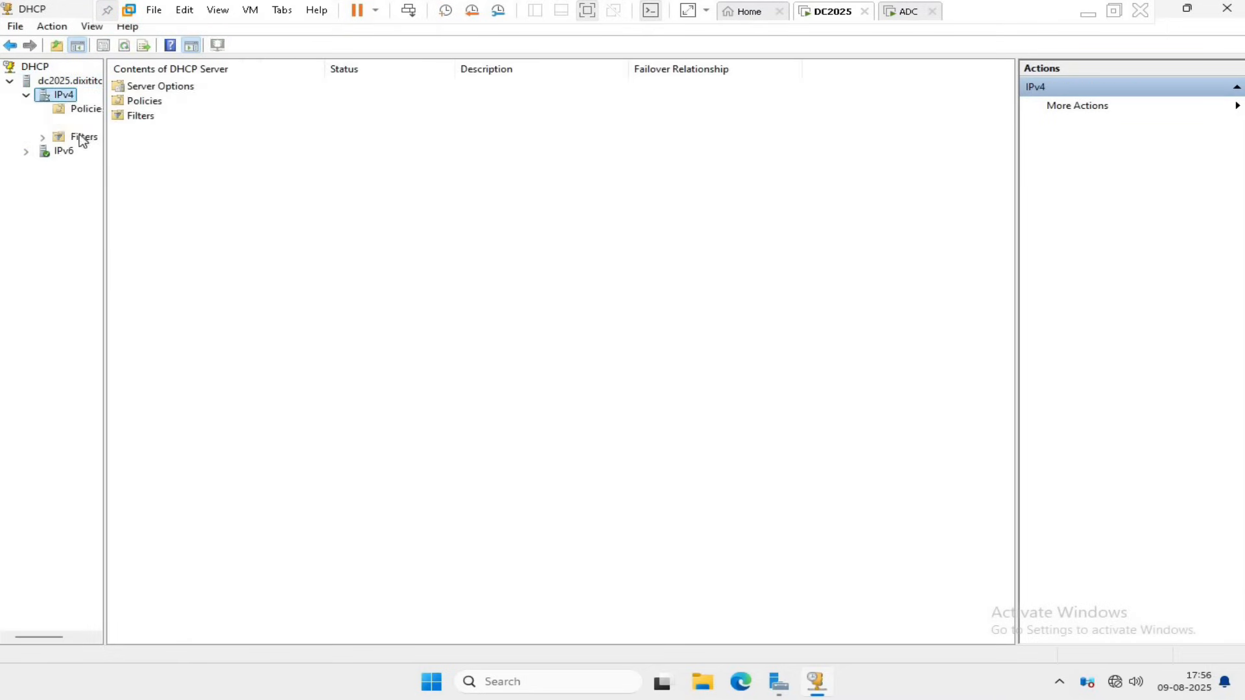
Switch to the ADC virtual machine and open Server Manager there.
{"action": "left_click", "coordinate": [906, 11]}
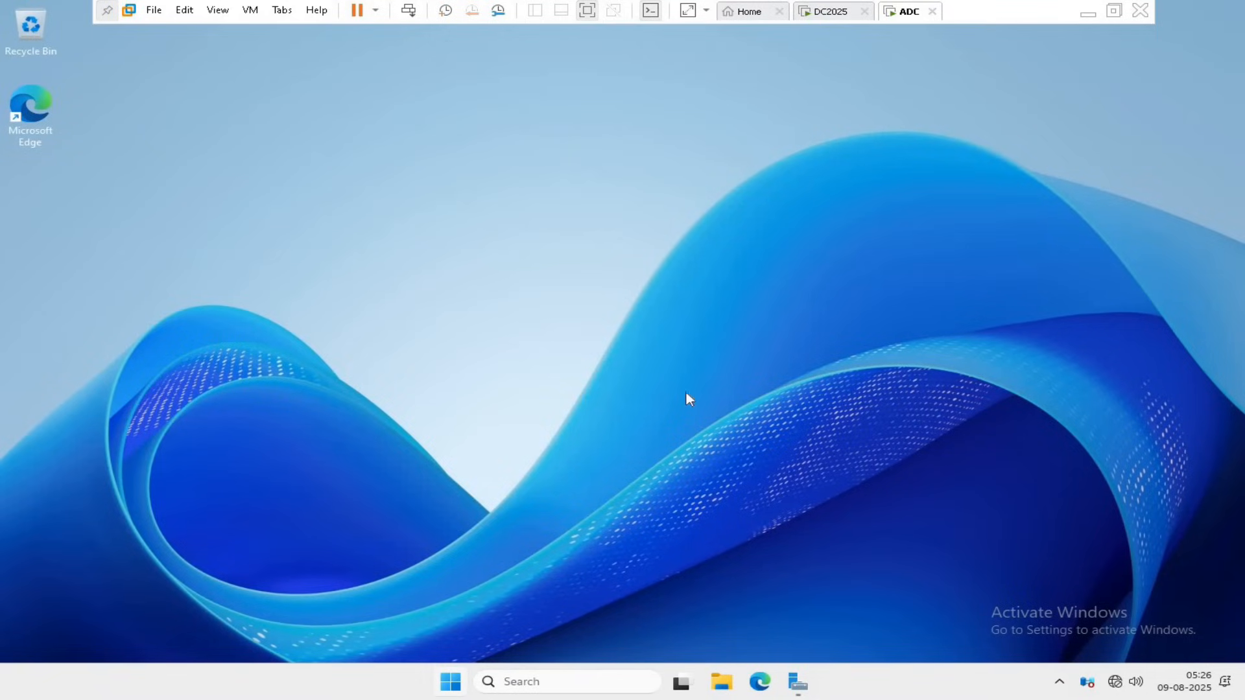
{"action": "key", "text": "super"}
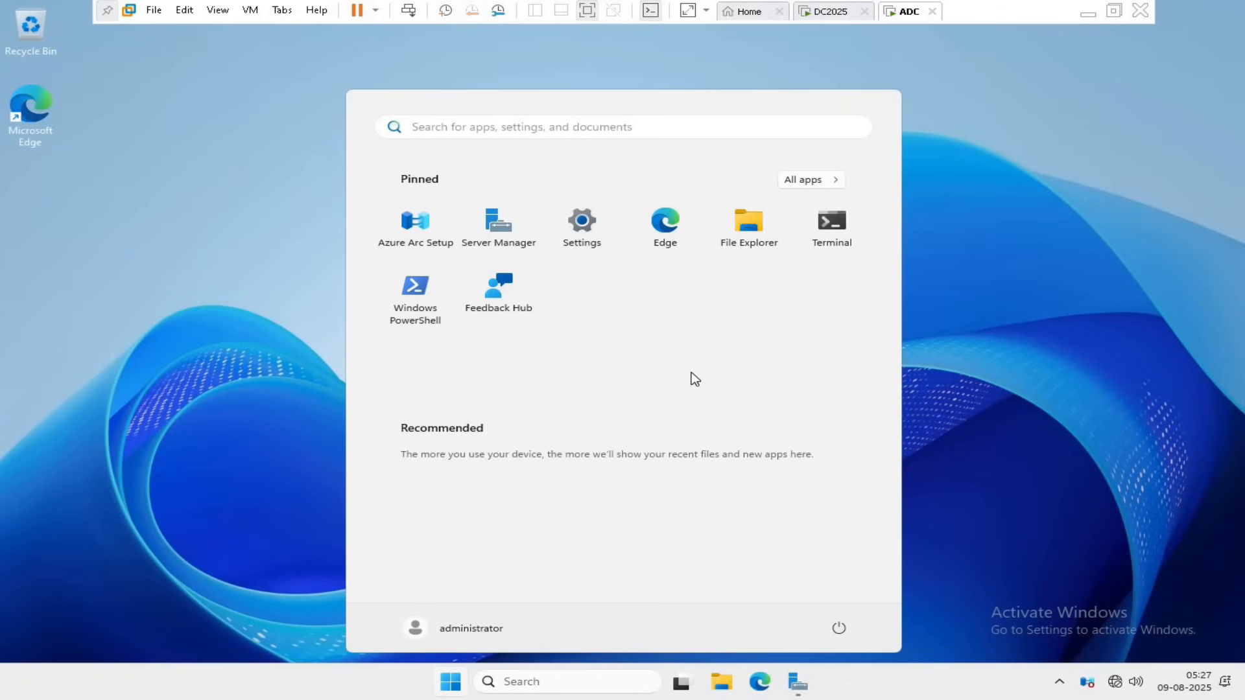
{"action": "left_click", "coordinate": [499, 238]}
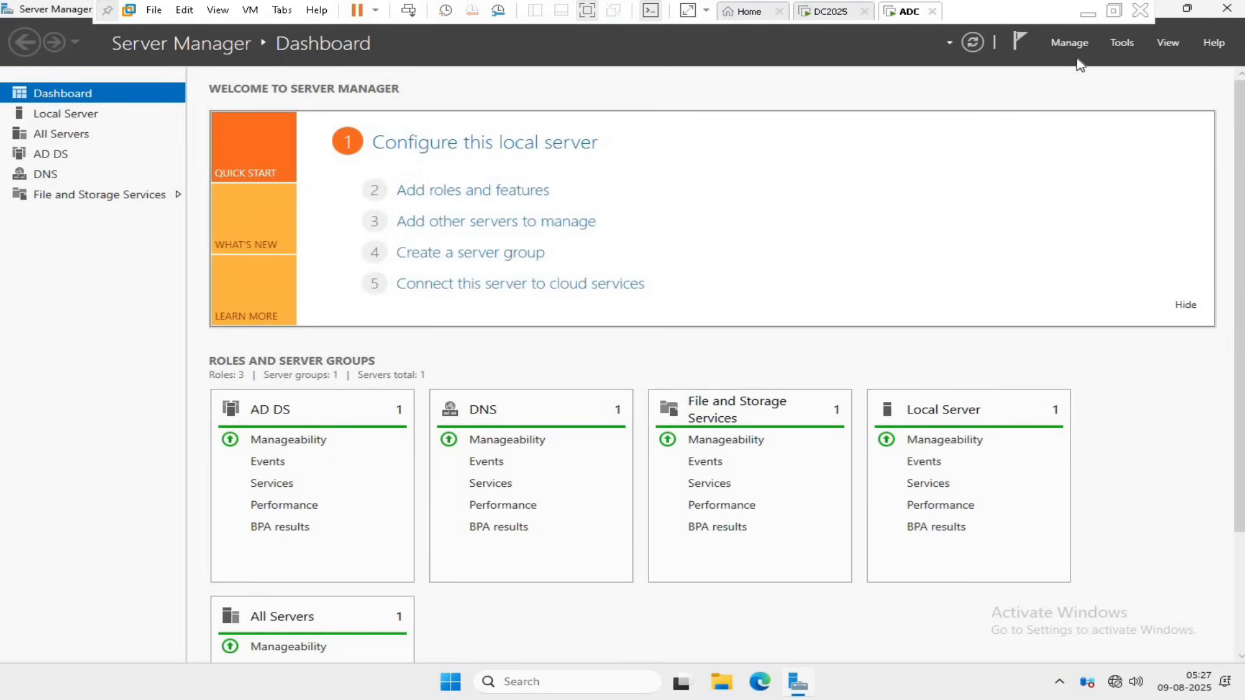
Start a role-based installation on the local server and select the DHCP Server role with its management tools.
{"action": "left_click", "coordinate": [461, 197]}
{"action": "left_click", "coordinate": [481, 440]}
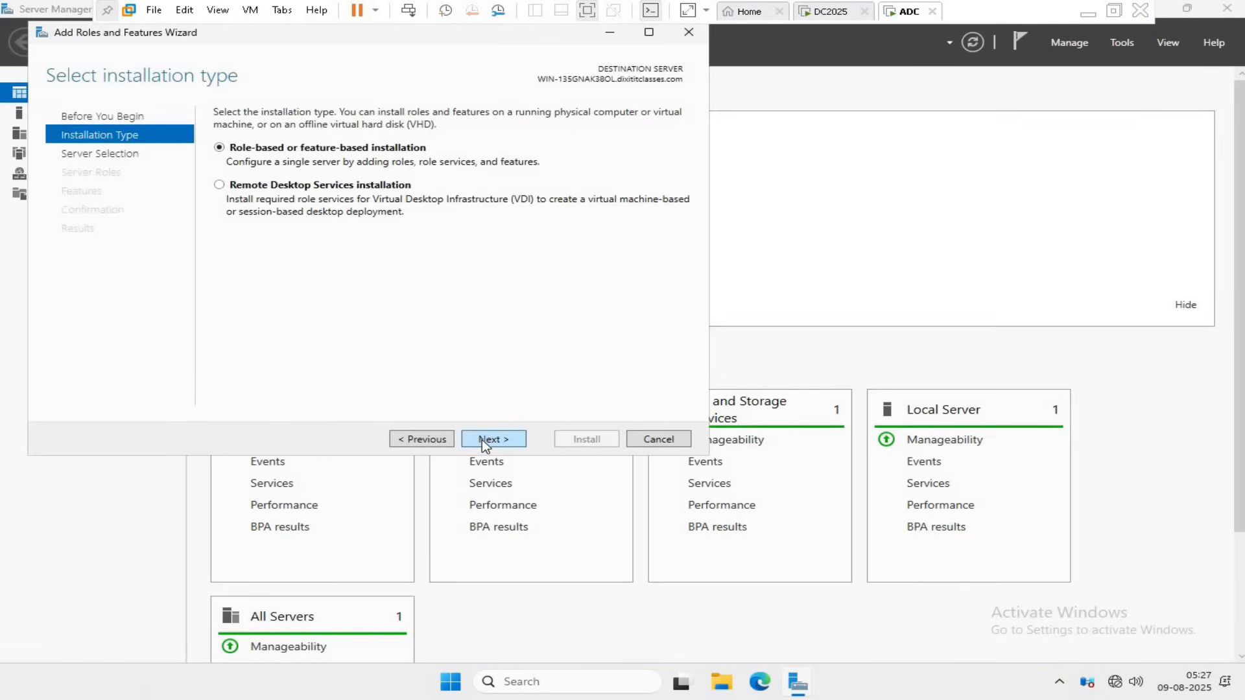
{"action": "left_click", "coordinate": [481, 439]}
{"action": "left_click", "coordinate": [481, 439]}
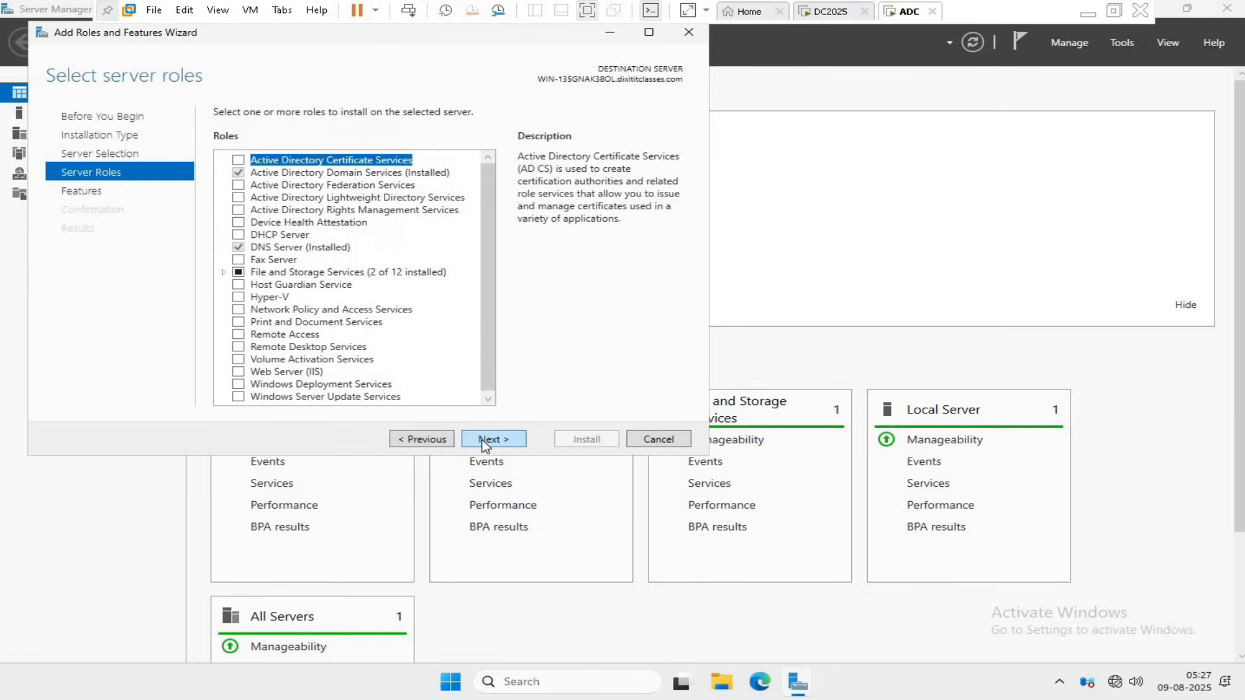
{"action": "left_click", "coordinate": [238, 235]}
{"action": "left_click", "coordinate": [428, 369]}
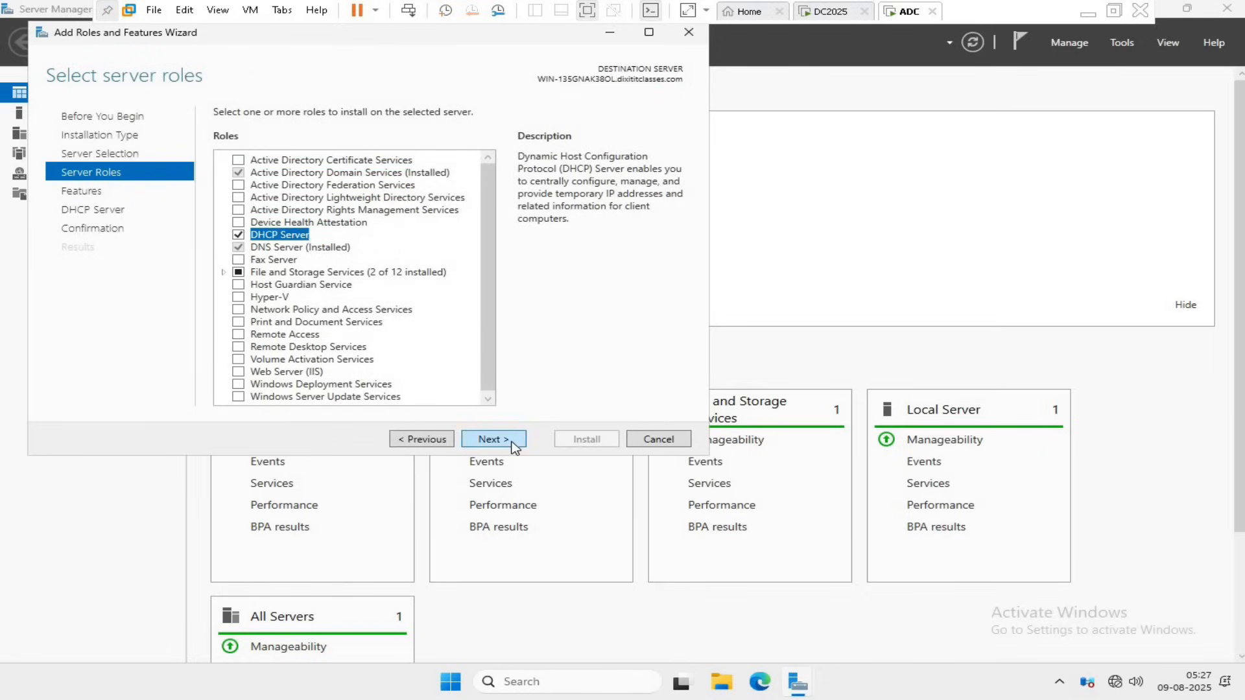
Keep the default features, install the DHCP Server role and close the wizard.
{"action": "left_click", "coordinate": [490, 439]}
{"action": "left_click", "coordinate": [512, 443]}
{"action": "left_click", "coordinate": [515, 446]}
{"action": "left_click", "coordinate": [581, 438]}
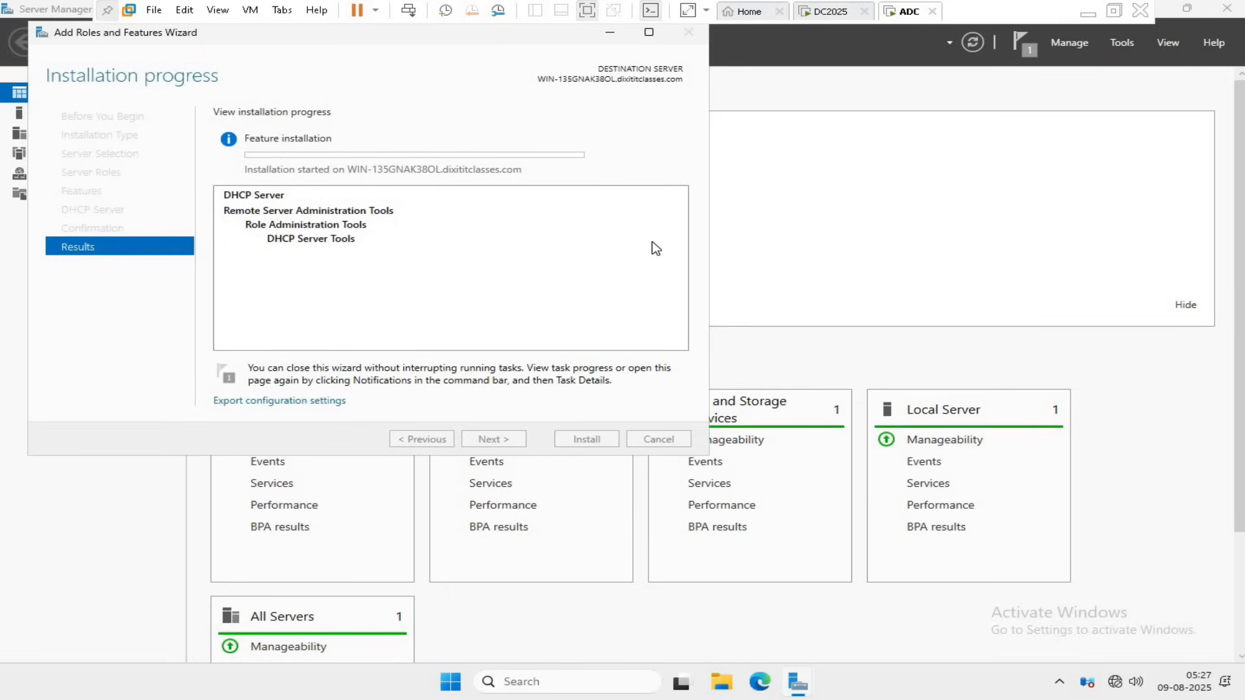
{"action": "left_click", "coordinate": [589, 439]}
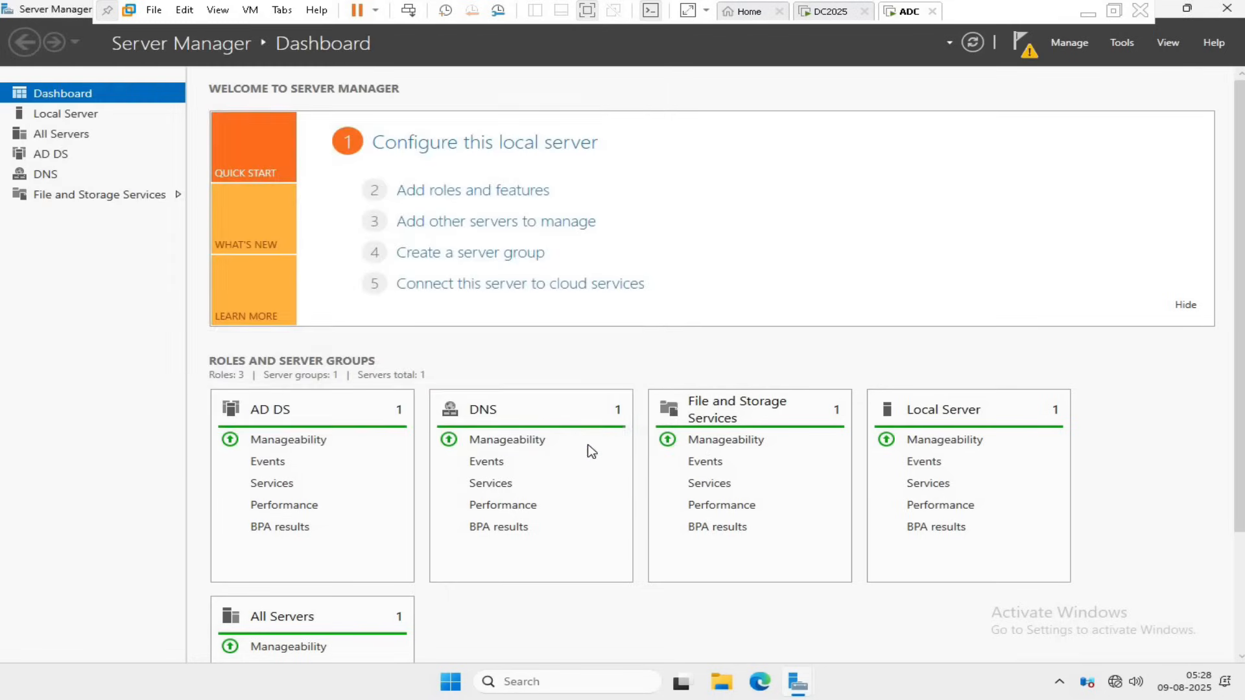
Complete the DHCP post-install configuration, authorizing the server in AD DS with the current domain administrator credentials.
{"action": "left_click", "coordinate": [1027, 51]}
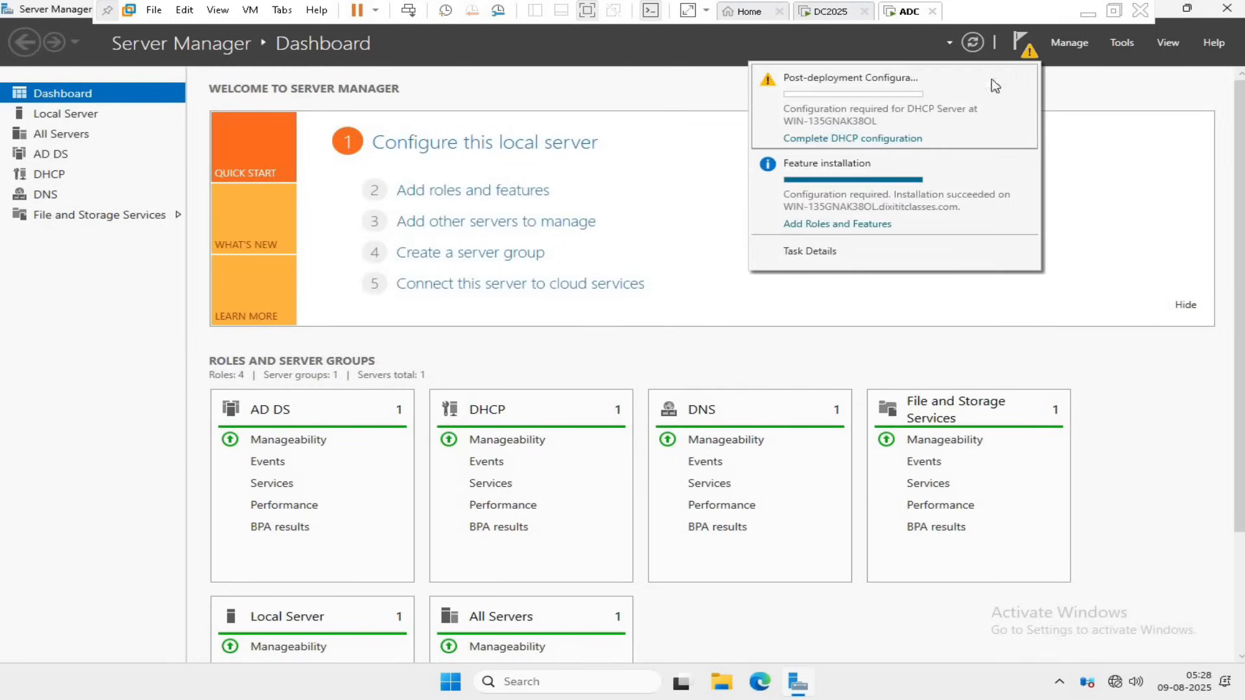
{"action": "left_click", "coordinate": [874, 138]}
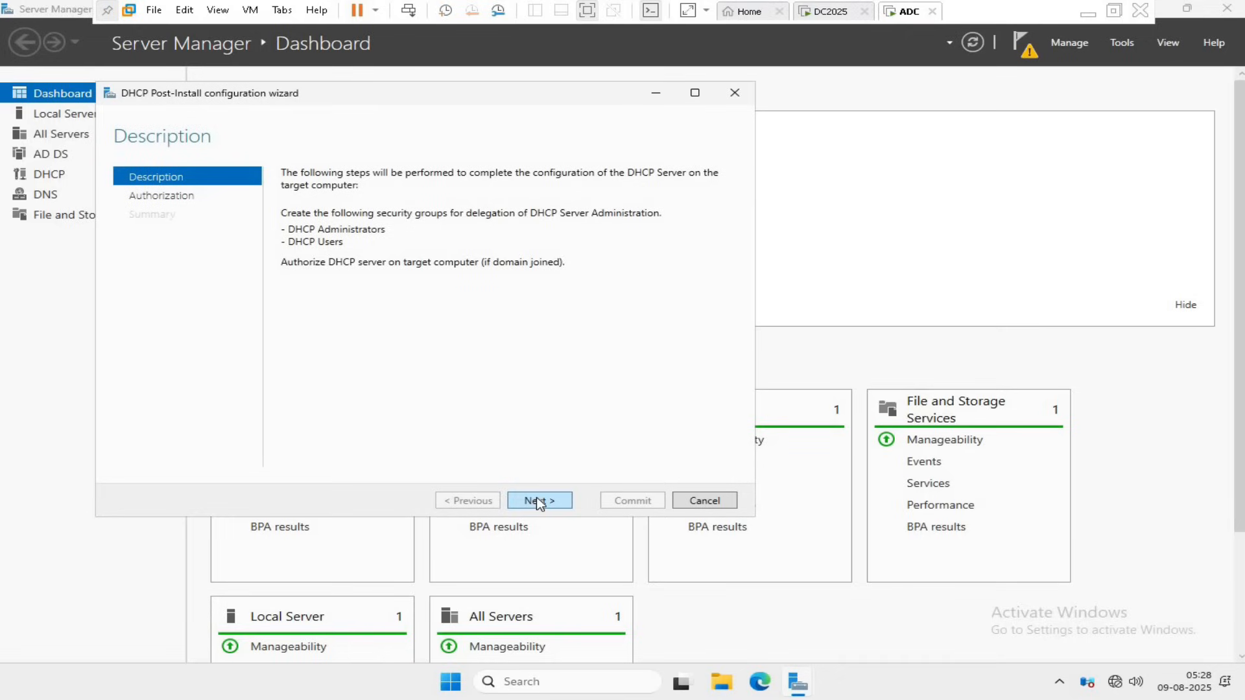
{"action": "left_click", "coordinate": [539, 502]}
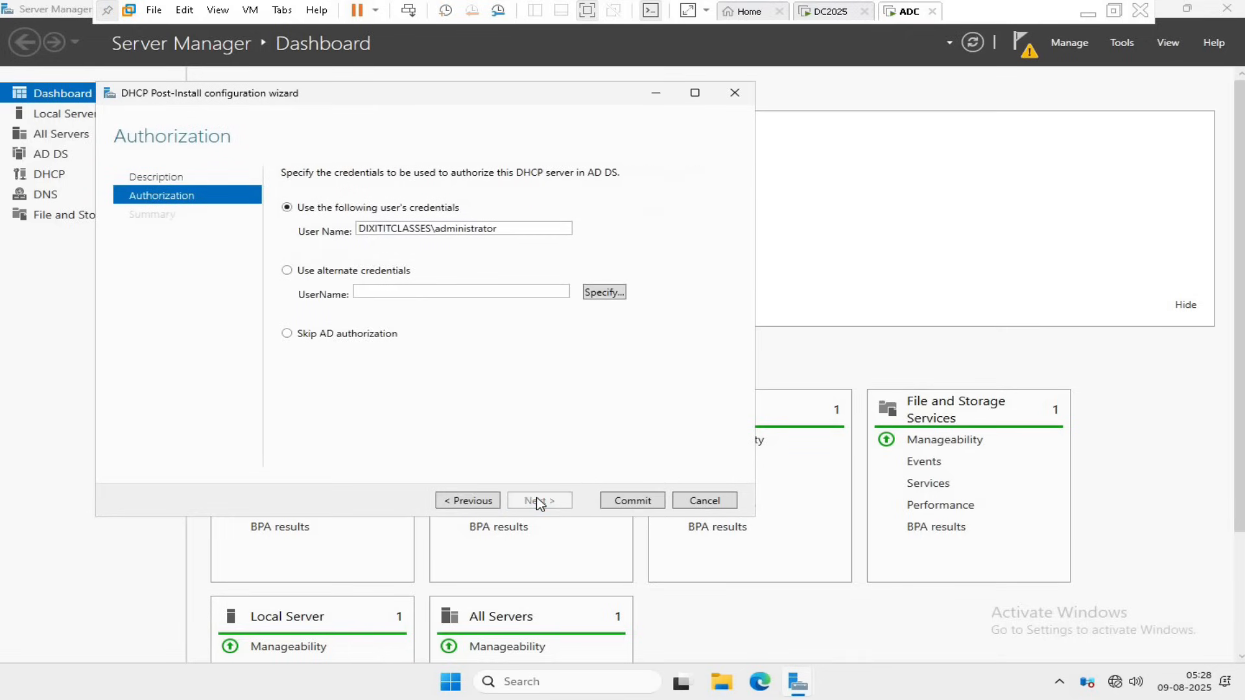
{"action": "left_click", "coordinate": [628, 500]}
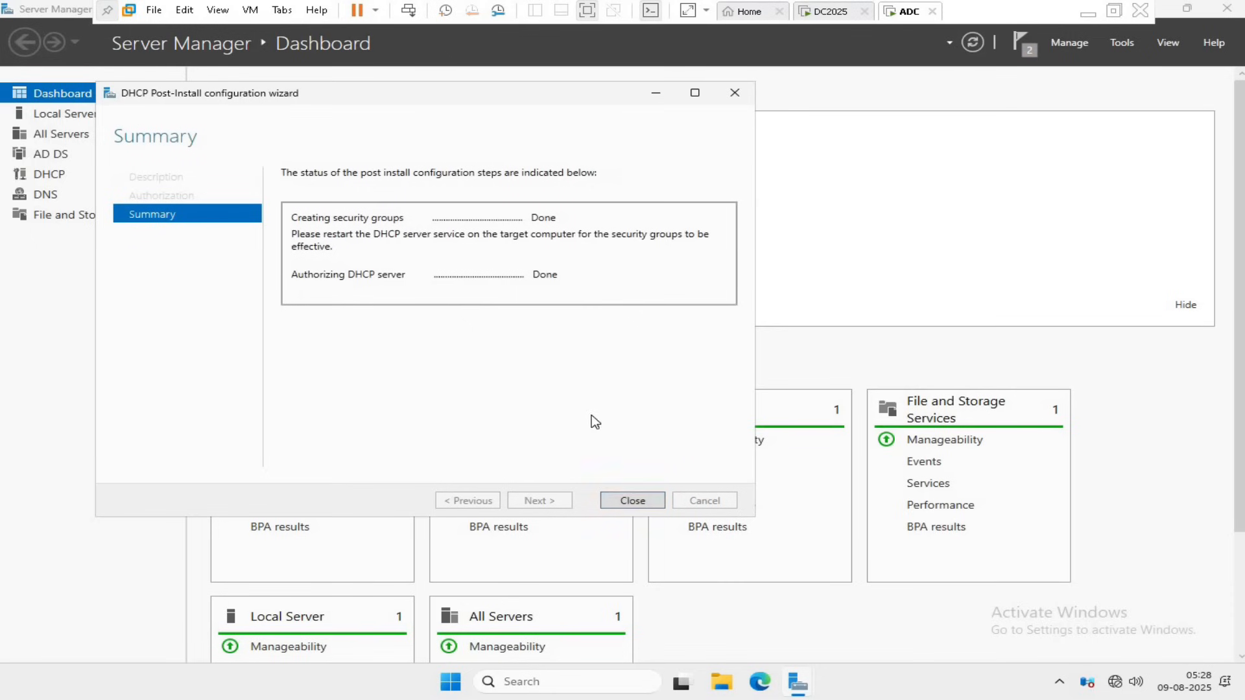
{"action": "left_click", "coordinate": [633, 501]}
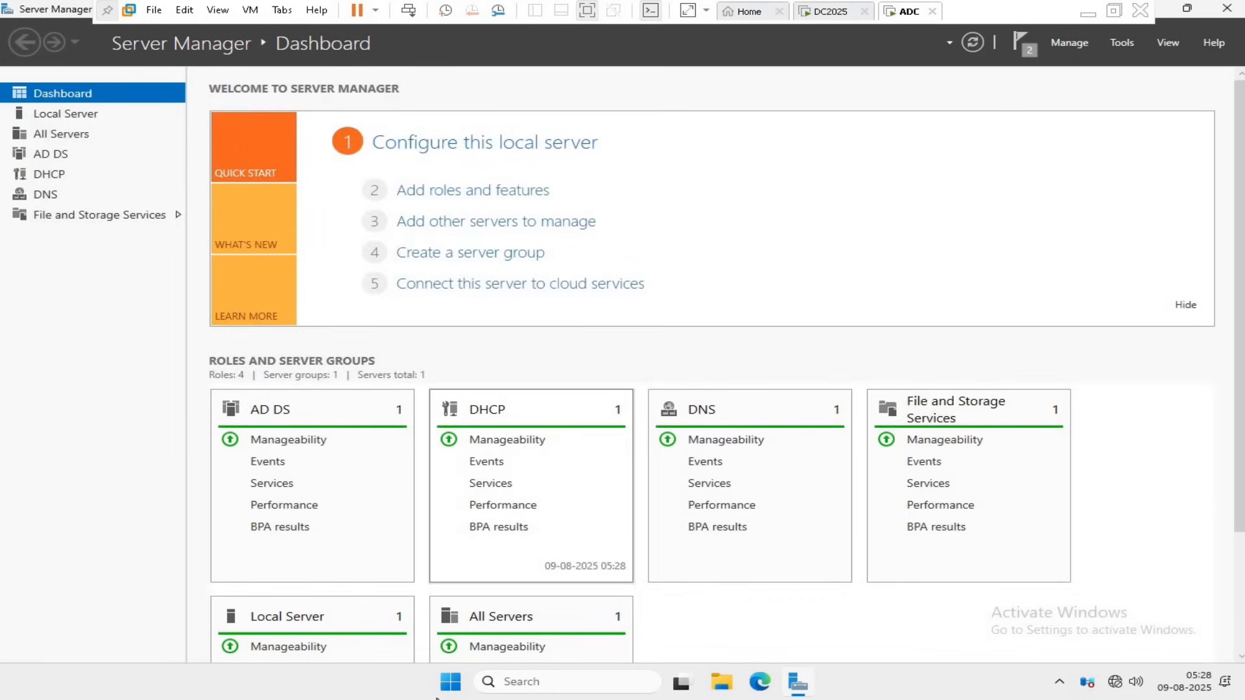
Open the DHCP console on ADC, expand the server's IPv4 node and widen the console tree.
{"action": "left_click", "coordinate": [1122, 42]}
{"action": "left_click", "coordinate": [1041, 195]}
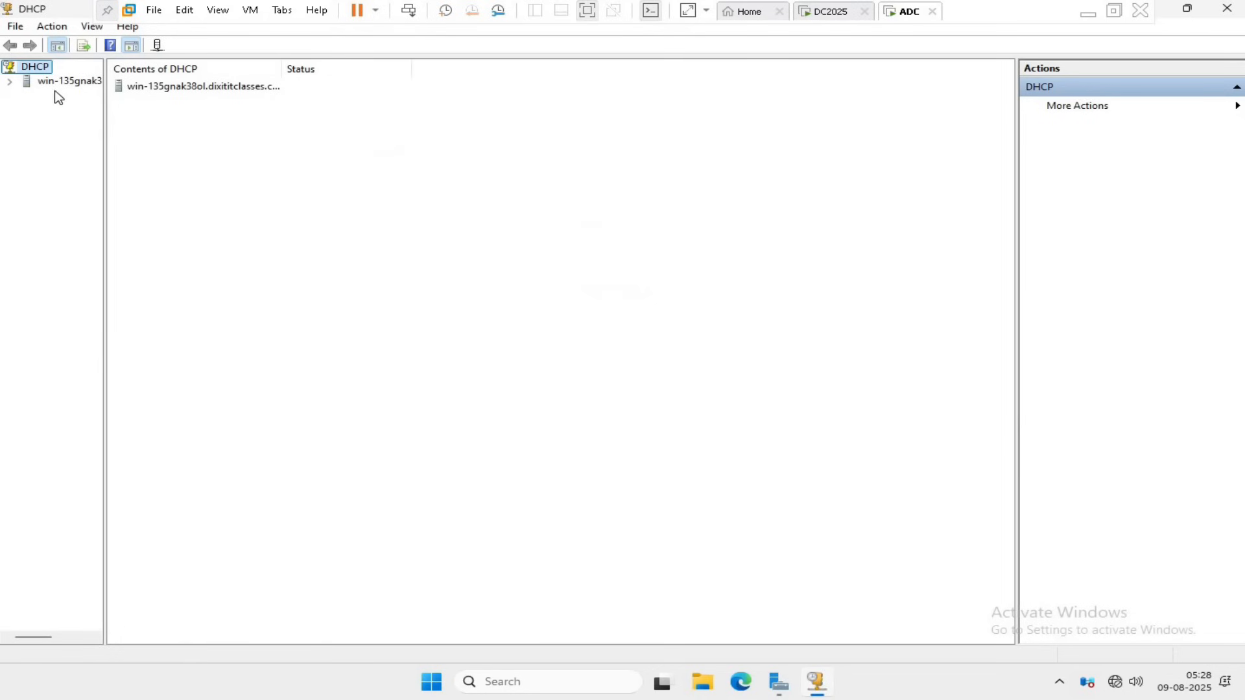
{"action": "double_click", "coordinate": [61, 83]}
{"action": "double_click", "coordinate": [60, 97]}
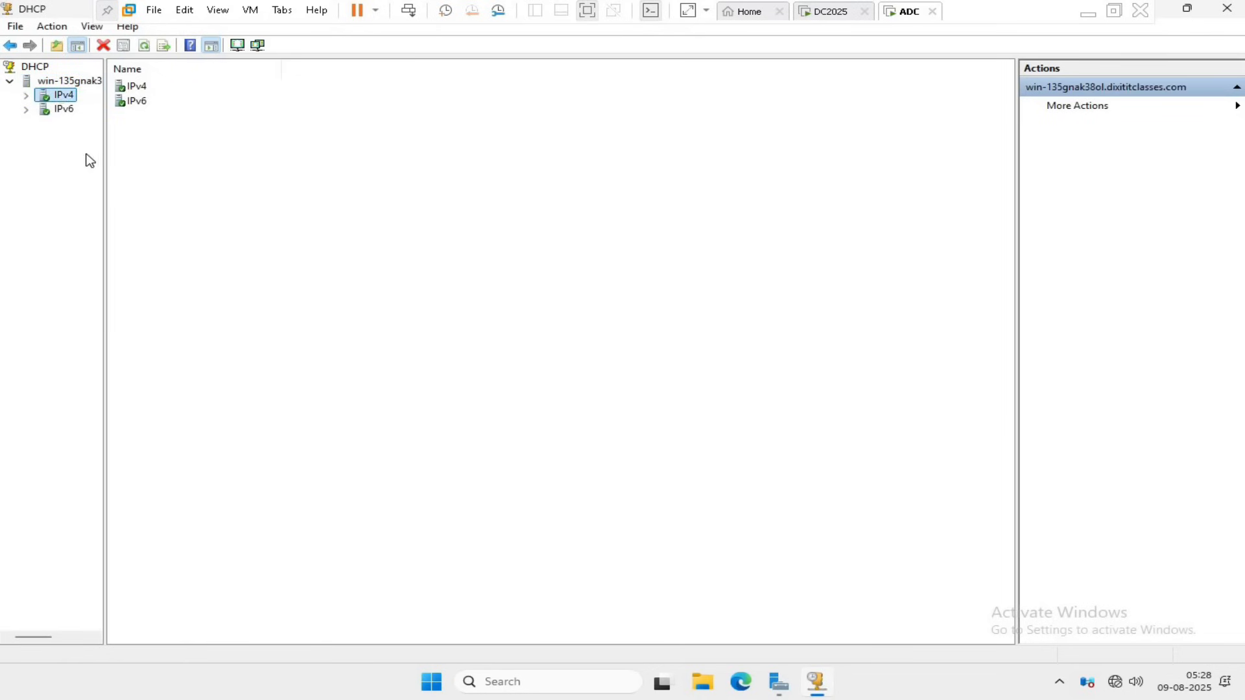
{"action": "left_click_drag", "start_coordinate": [102, 166], "coordinate": [203, 165]}
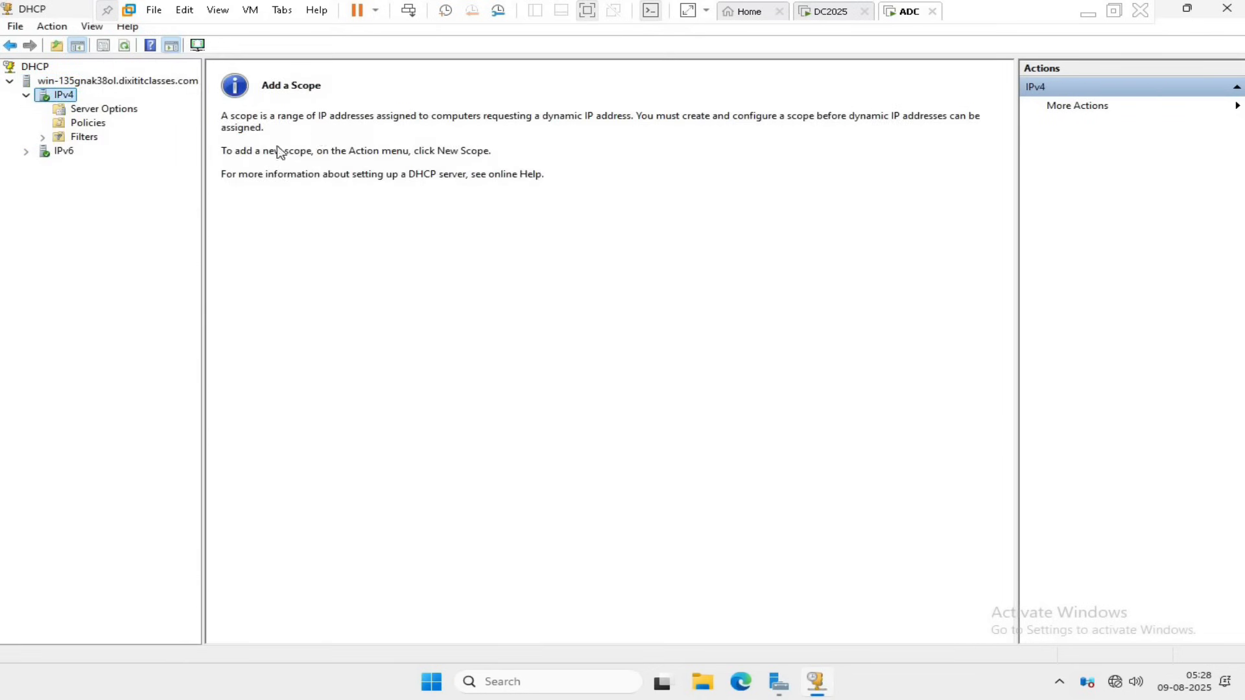
Switch to the DC2025 virtual machine and expand the DHCP_FOR_ALL scope in its DHCP console.
{"action": "left_click", "coordinate": [831, 11]}
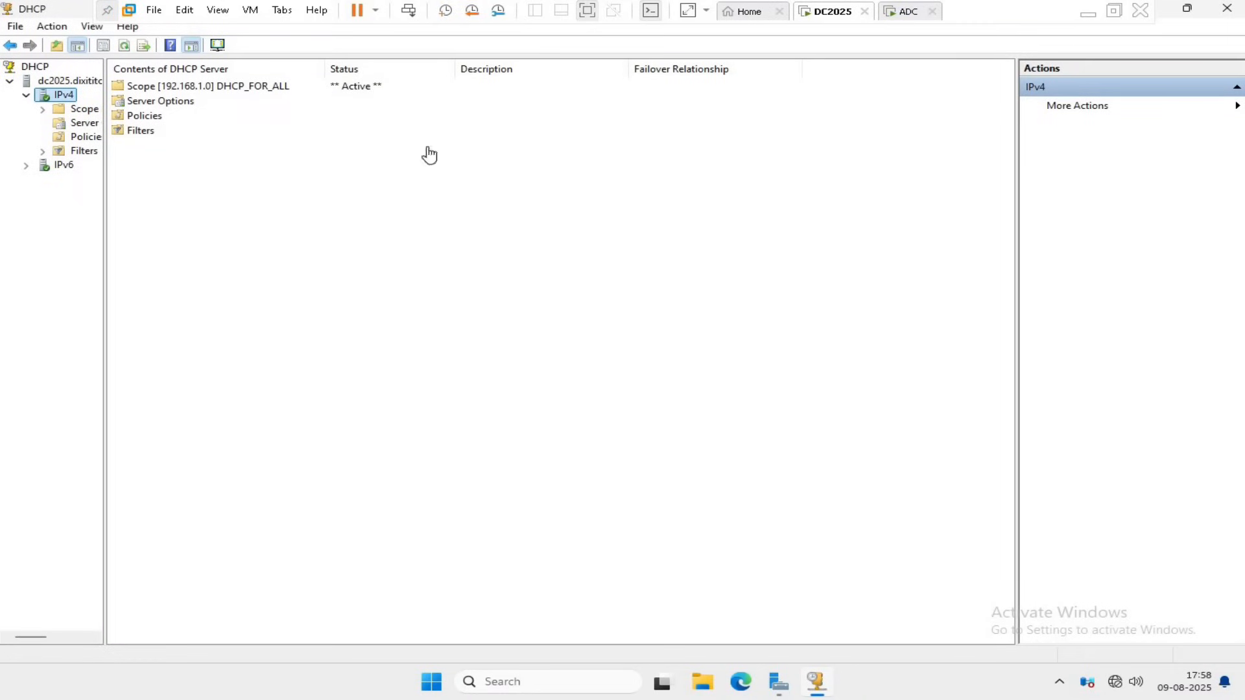
{"action": "double_click", "coordinate": [81, 110]}
{"action": "right_click", "coordinate": [78, 115]}
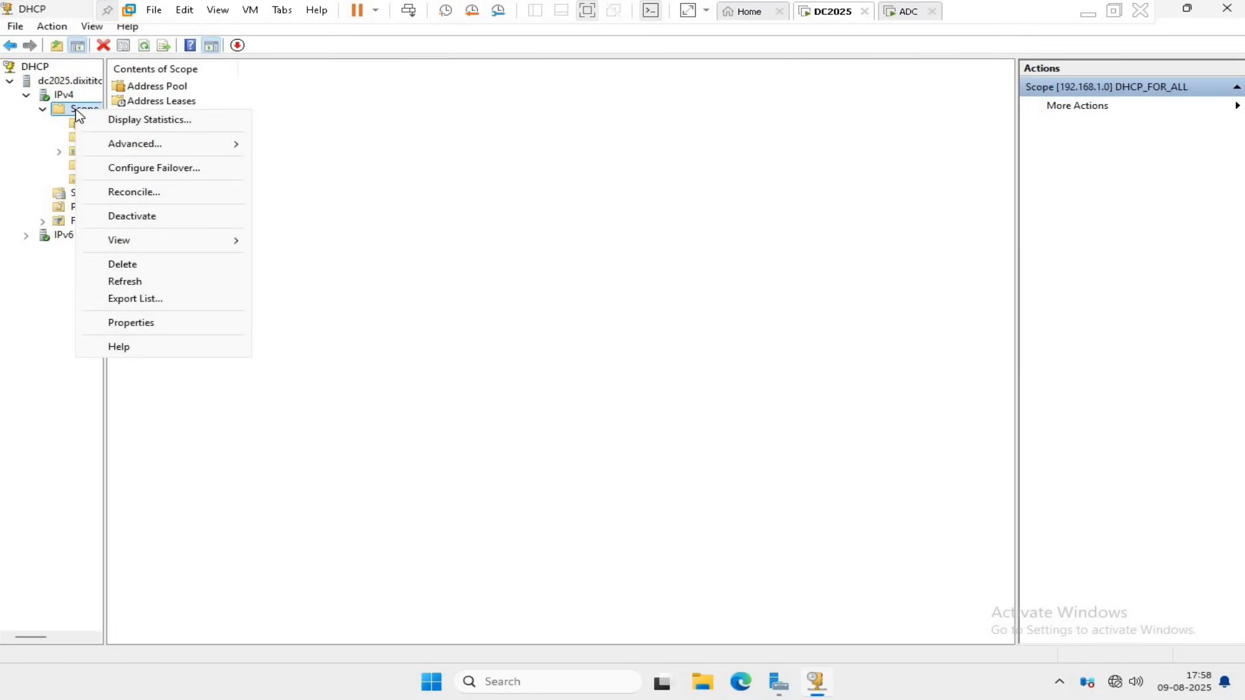
{"action": "left_click", "coordinate": [184, 169]}
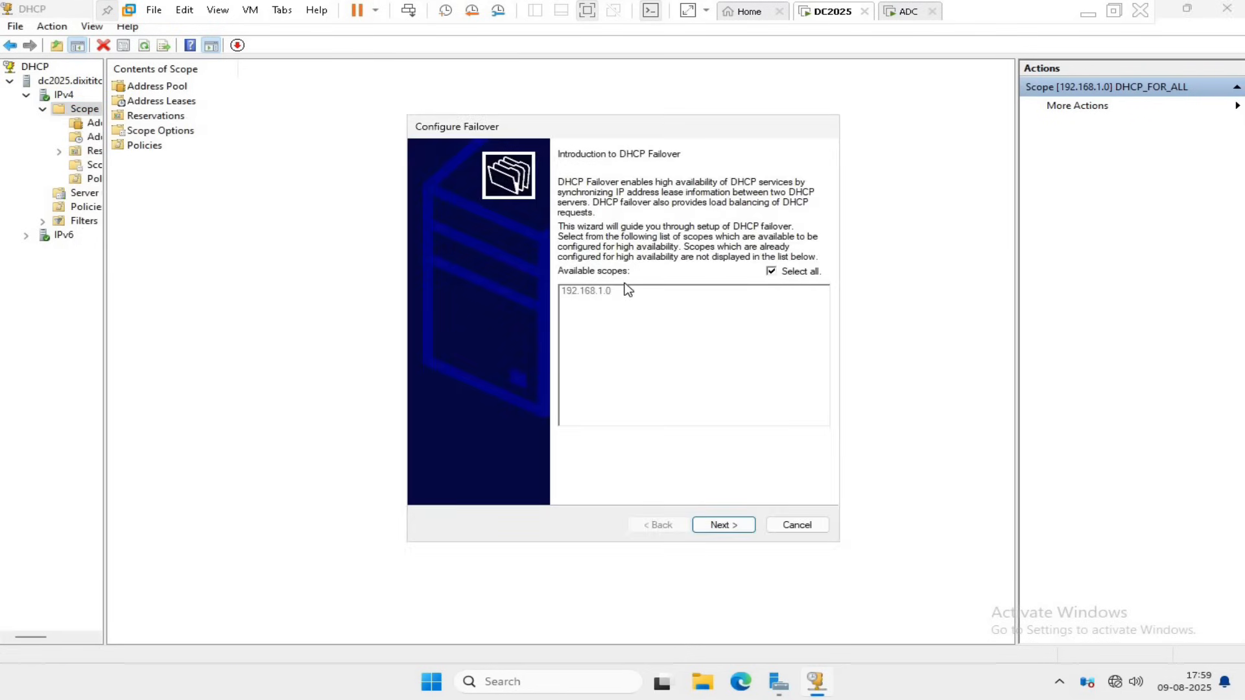
{"action": "left_click", "coordinate": [795, 524]}
Widen the console tree and start configuring failover for the DHCP_FOR_ALL scope, keeping all available scopes selected.
{"action": "left_click_drag", "start_coordinate": [316, 316], "coordinate": [320, 316]}
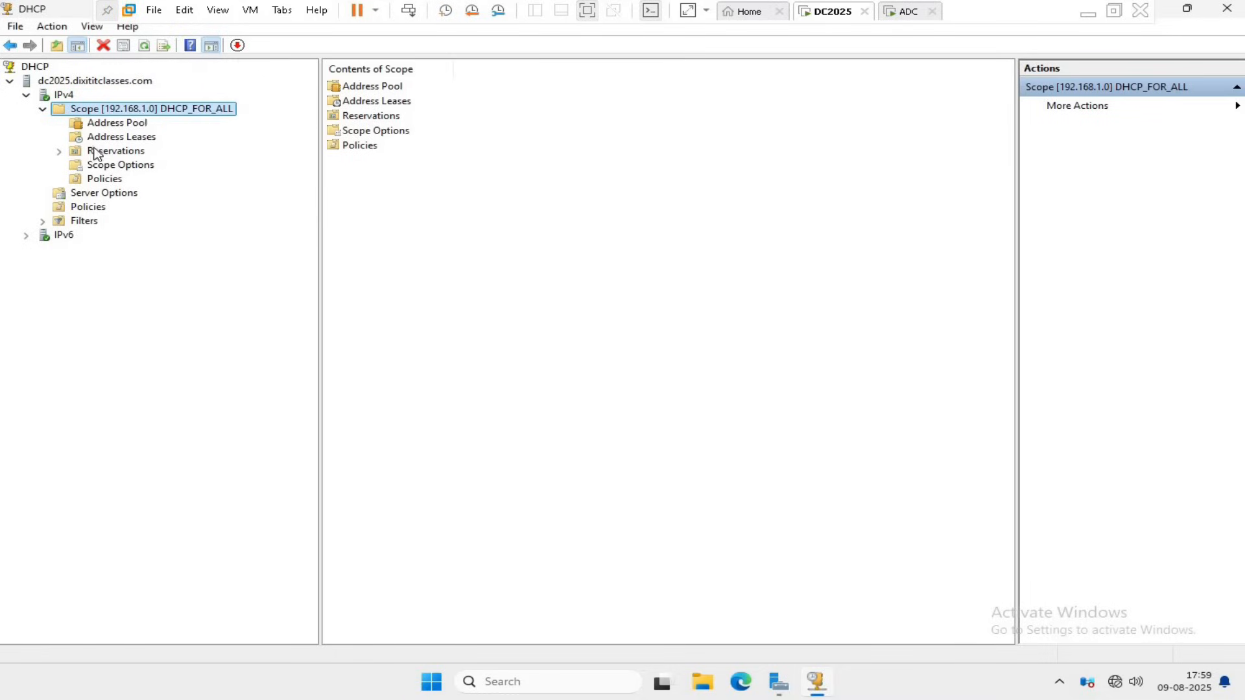
{"action": "right_click", "coordinate": [159, 109]}
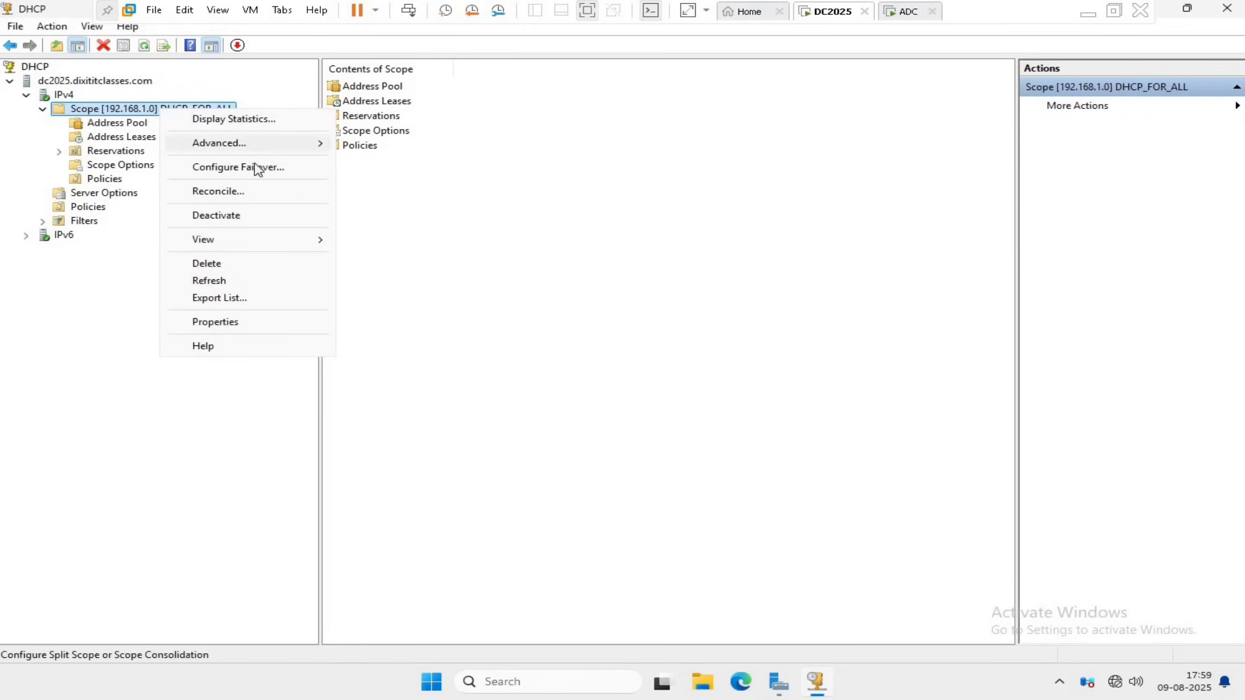
{"action": "left_click", "coordinate": [255, 167]}
{"action": "left_click", "coordinate": [739, 523]}
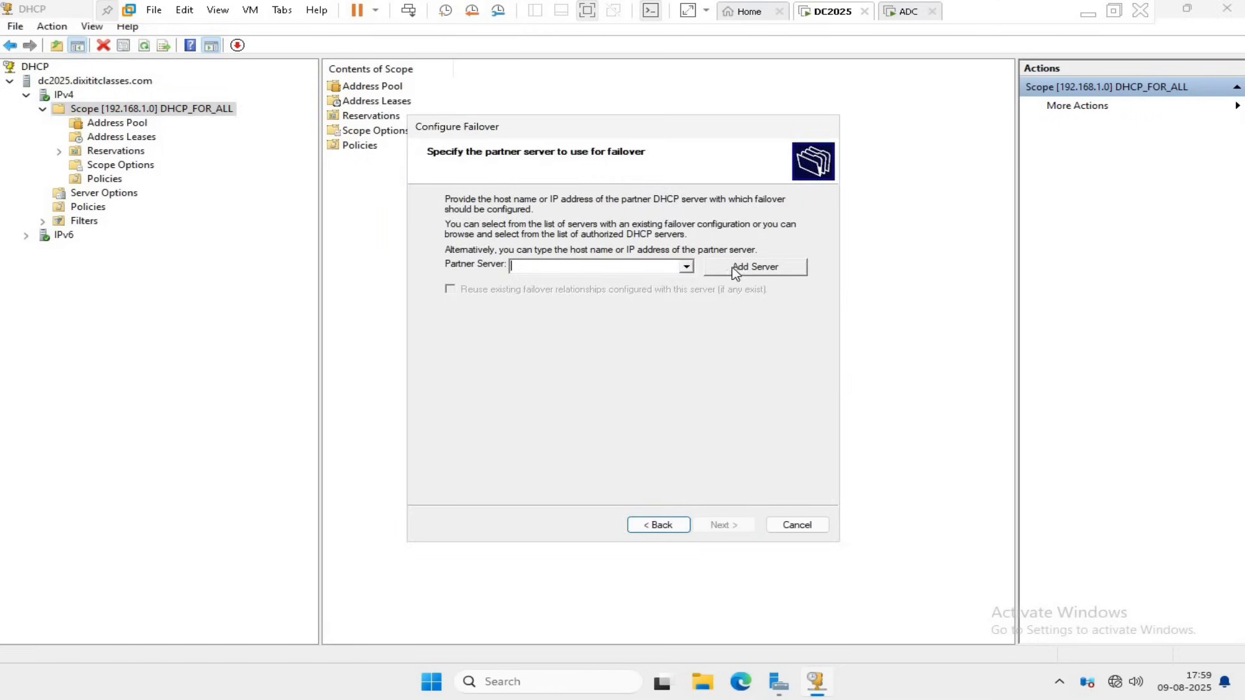
Add a partner server for the failover and browse the domain's computers for it.
{"action": "left_click", "coordinate": [685, 268]}
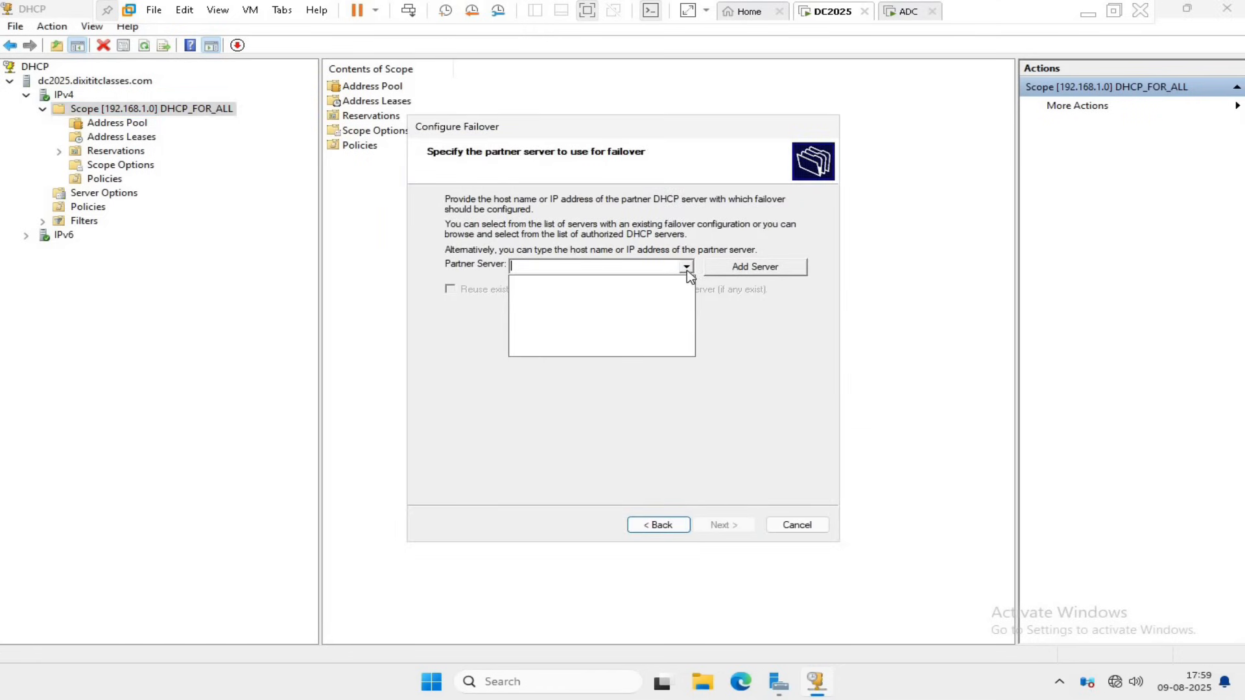
{"action": "left_click", "coordinate": [741, 267]}
{"action": "left_click", "coordinate": [740, 266]}
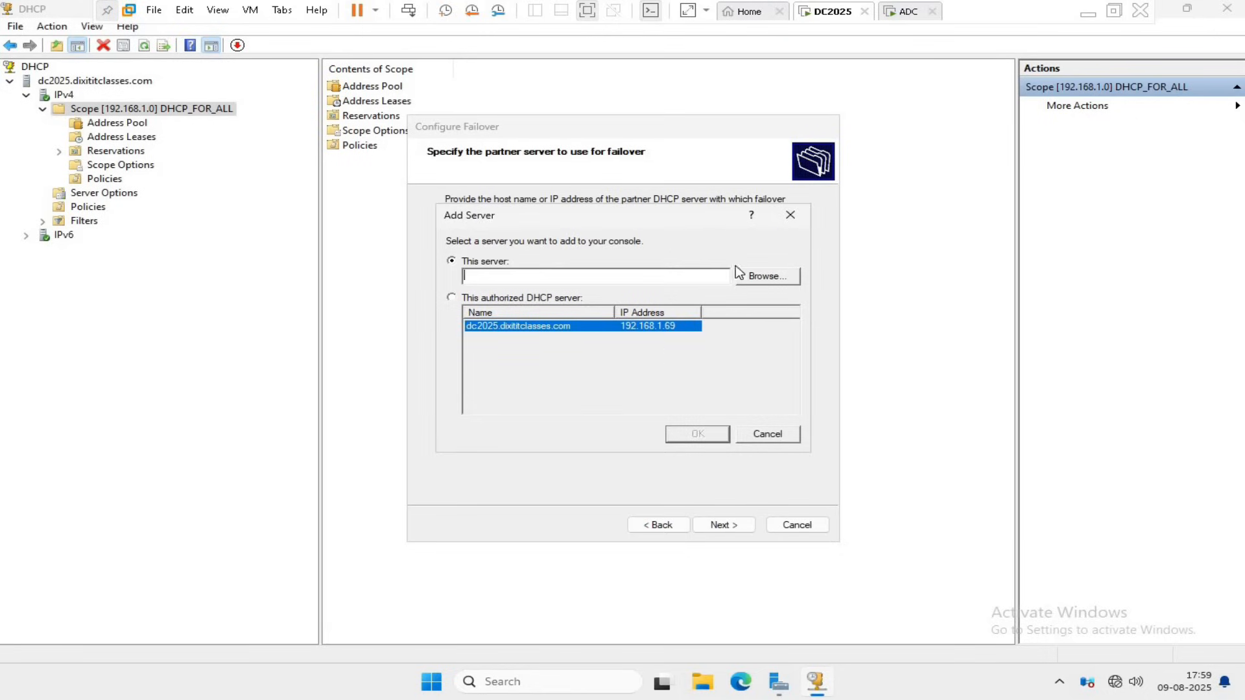
{"action": "left_click", "coordinate": [778, 277]}
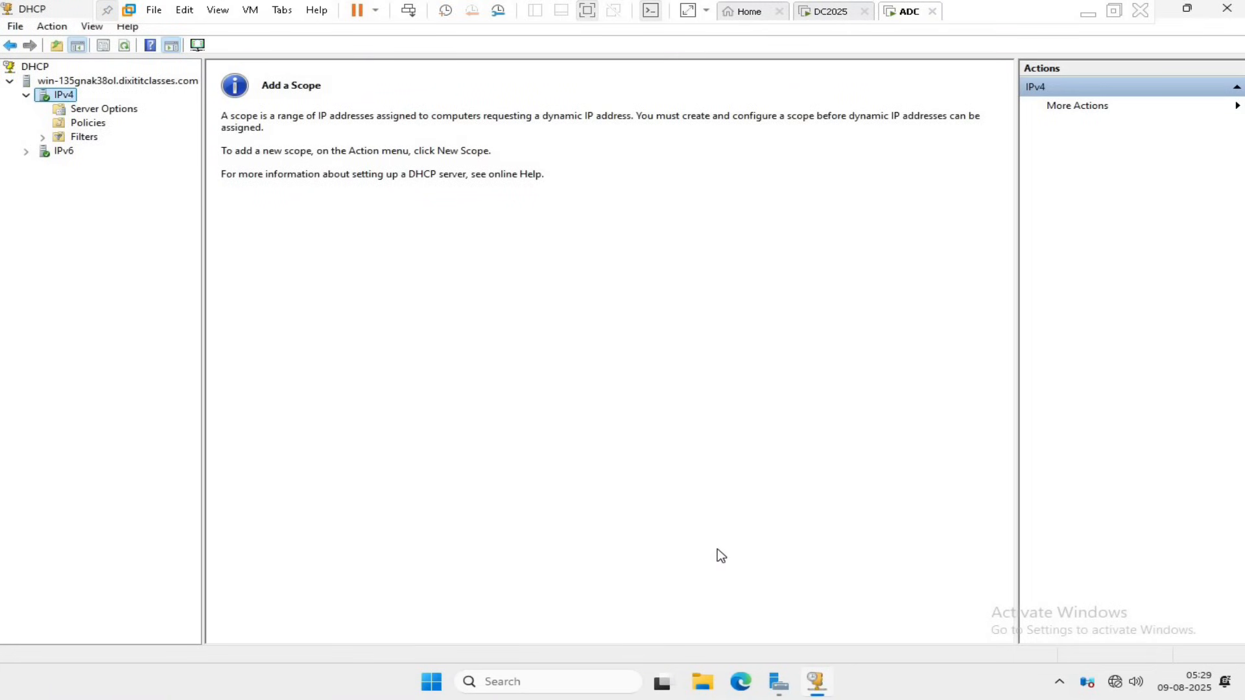
Open a Command Prompt on the ADC virtual machine to check its computer name, and return to DC2025.
{"action": "key", "text": "super+r"}
{"action": "type", "text": "cmd"}
{"action": "key", "text": "Return"}
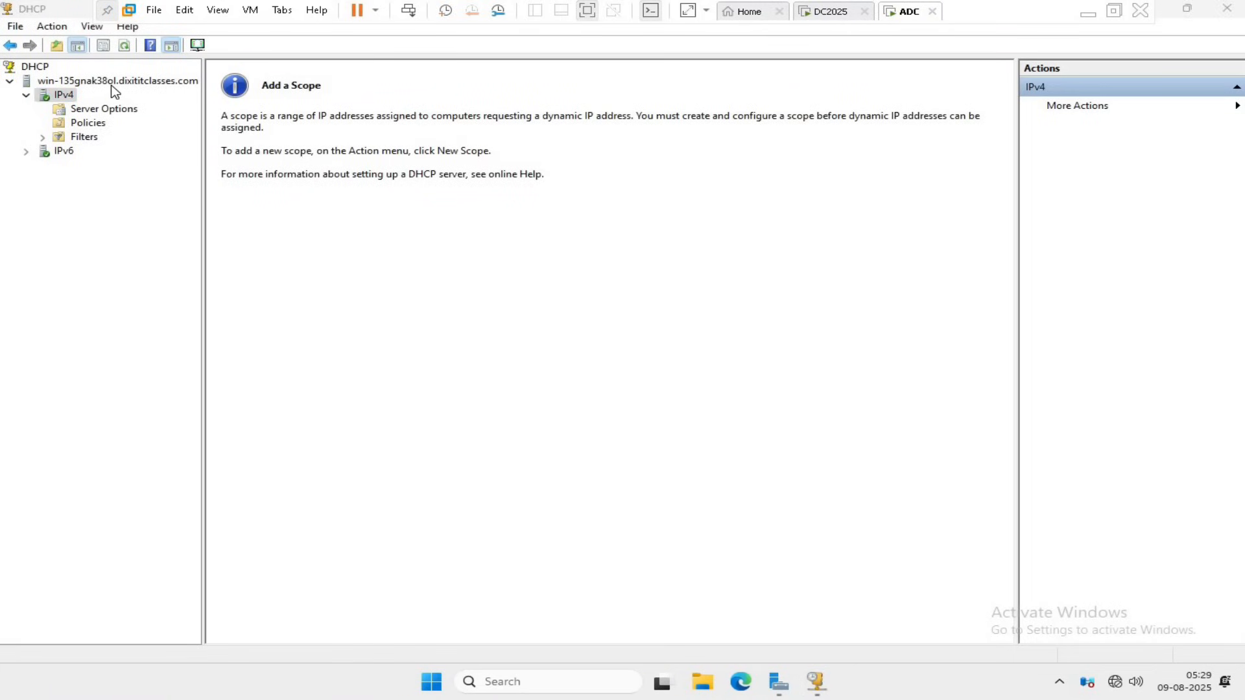
{"action": "left_click", "coordinate": [821, 15]}
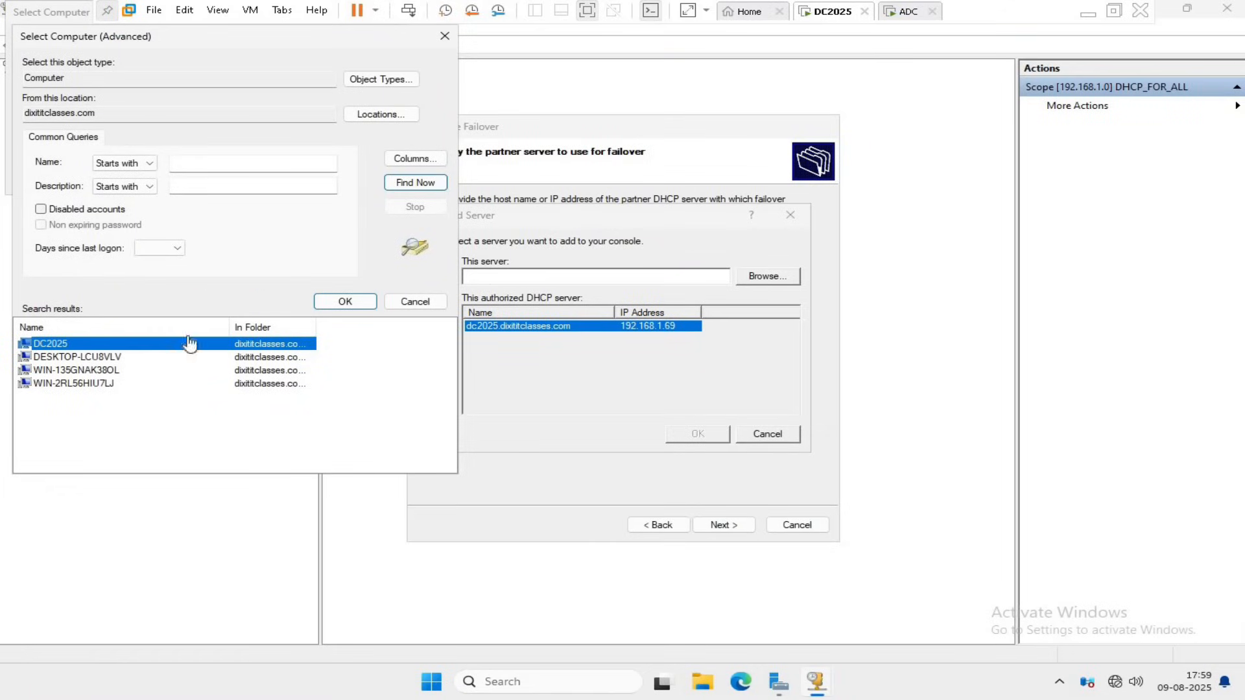
Choose the computer WIN-135GNAK38OL from the search results as the partner server and confirm the selection.
{"action": "left_click", "coordinate": [97, 371]}
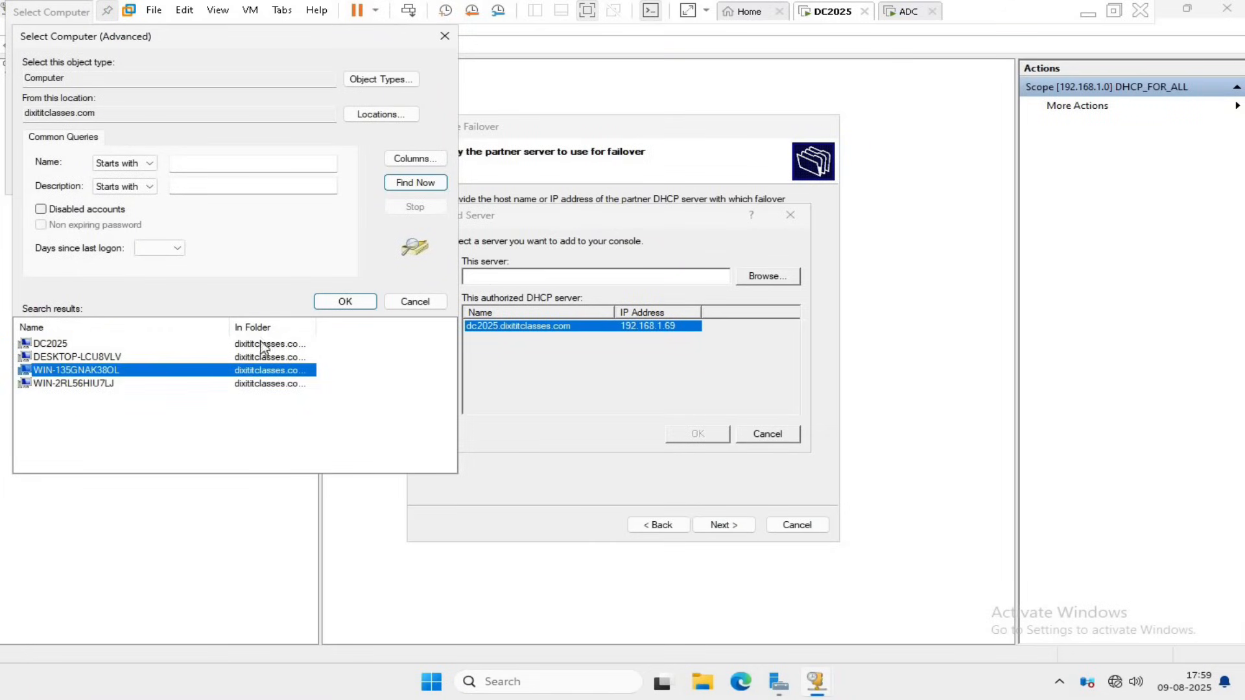
{"action": "left_click", "coordinate": [345, 302]}
{"action": "left_click", "coordinate": [287, 180]}
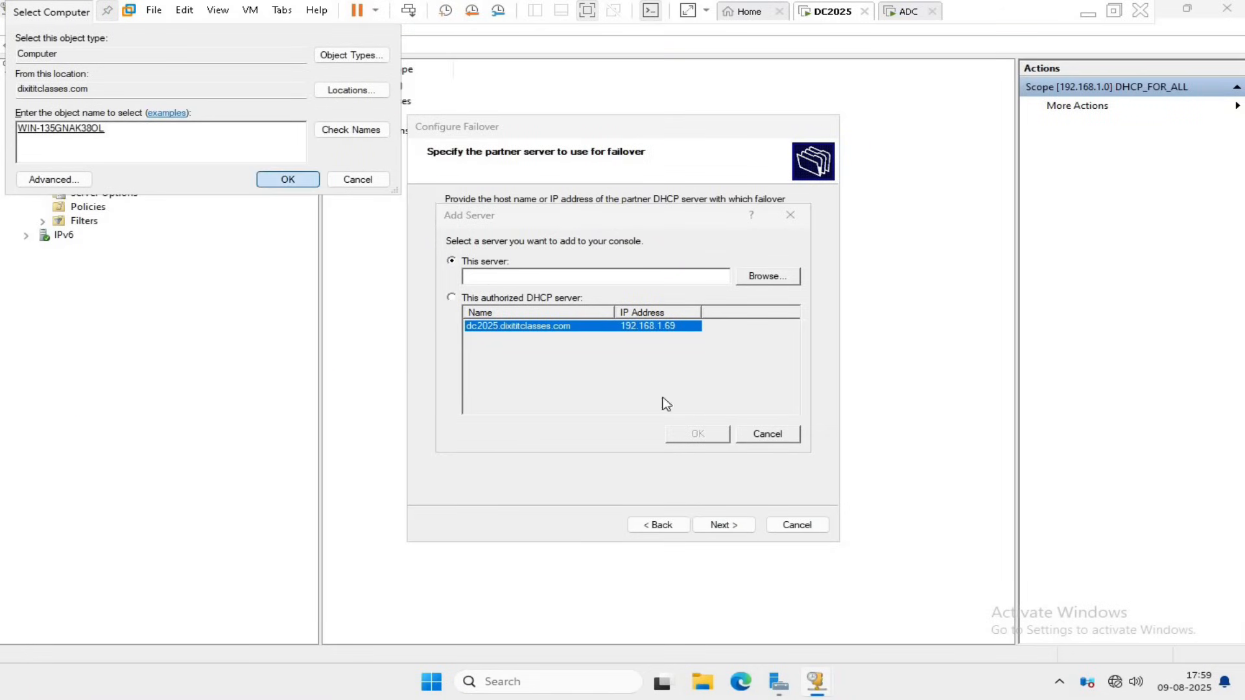
Accept the selected computer as the failover partner server and name the new failover relationship DHCP-Auto.
{"action": "left_click", "coordinate": [709, 435]}
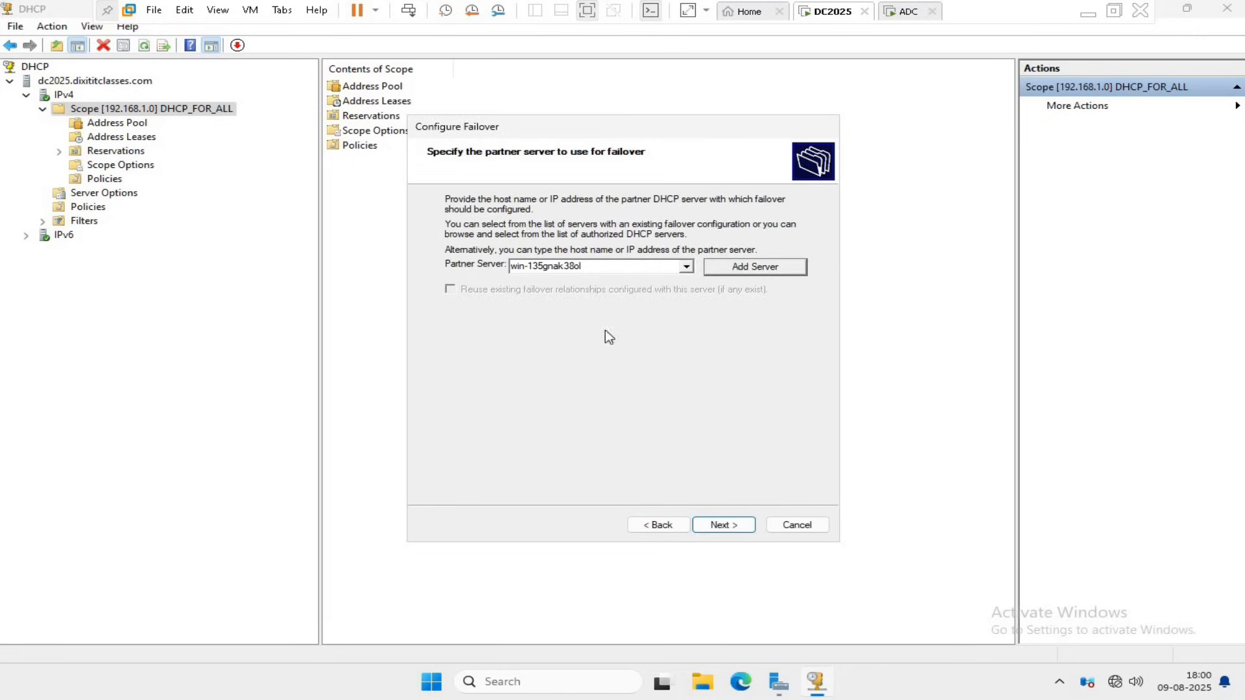
{"action": "left_click", "coordinate": [721, 526]}
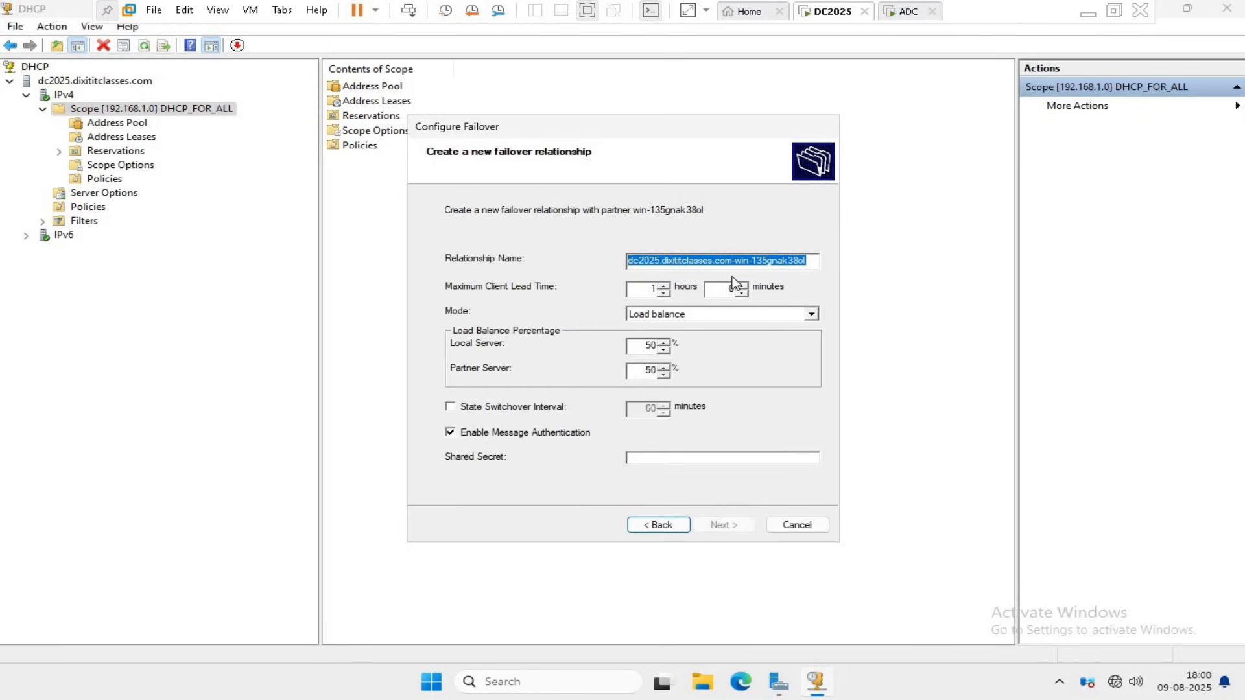
{"action": "left_click", "coordinate": [816, 261]}
{"action": "left_click_drag", "start_coordinate": [815, 261], "coordinate": [592, 258]}
{"action": "type", "text": "DHCP-Auto"}
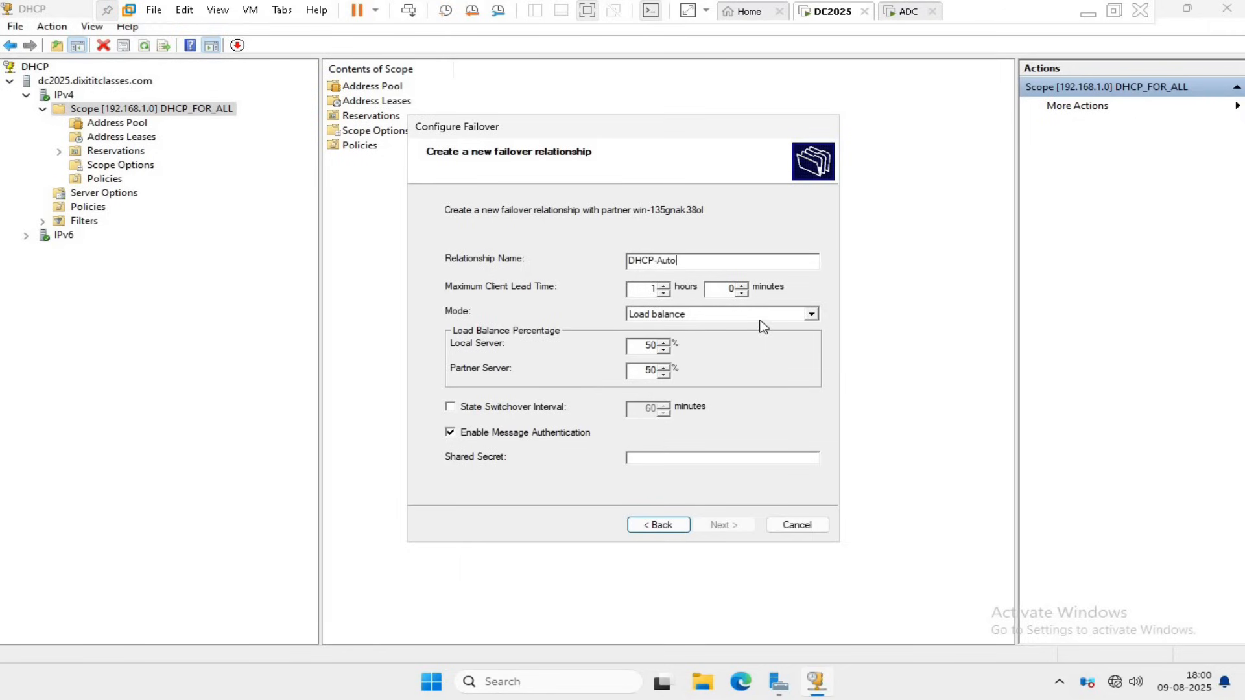
Try the Hot standby mode for the relationship with the partner server's role set to Standby.
{"action": "left_click", "coordinate": [811, 314]}
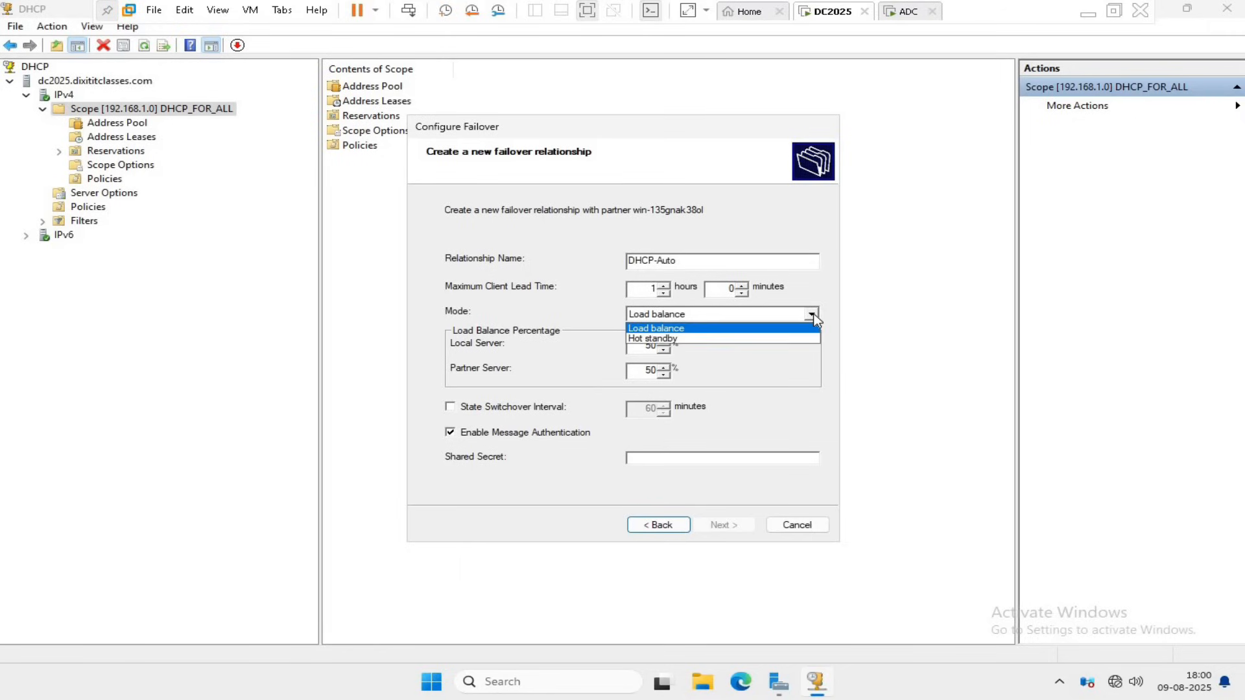
{"action": "left_click", "coordinate": [680, 338]}
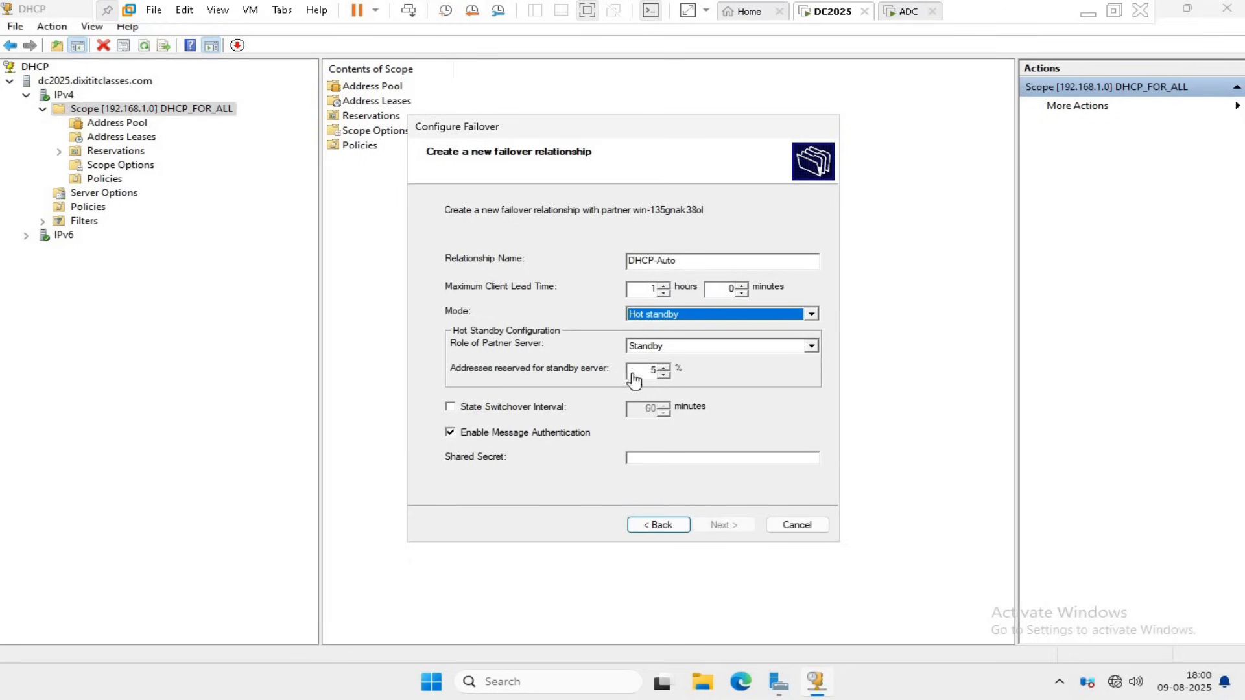
{"action": "left_click", "coordinate": [811, 347]}
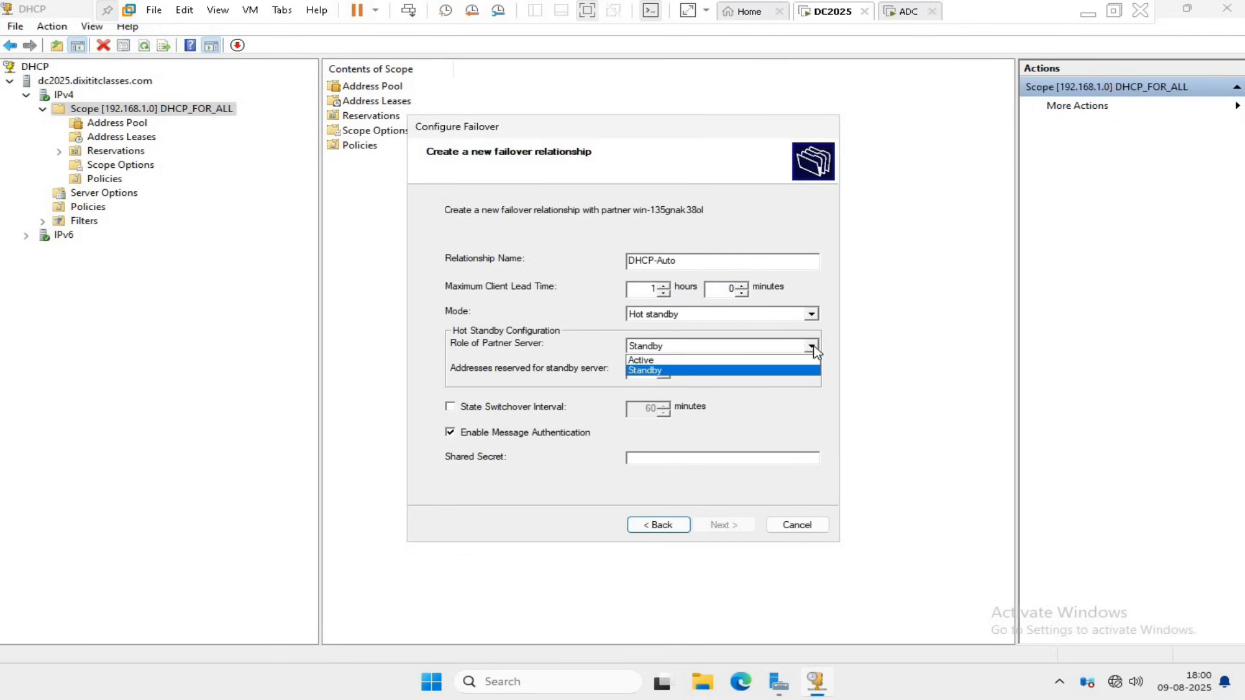
{"action": "left_click", "coordinate": [744, 380]}
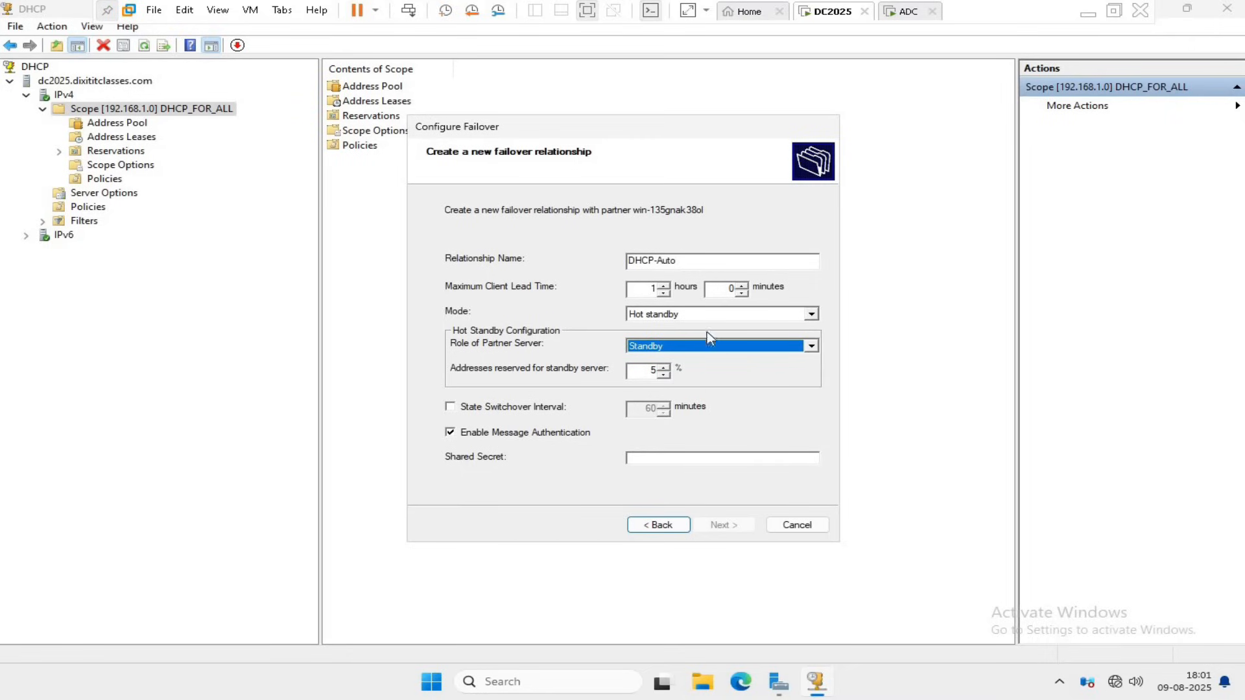
Use the Load balance mode with 20% for the local server and 80% for the partner server.
{"action": "left_click", "coordinate": [720, 315]}
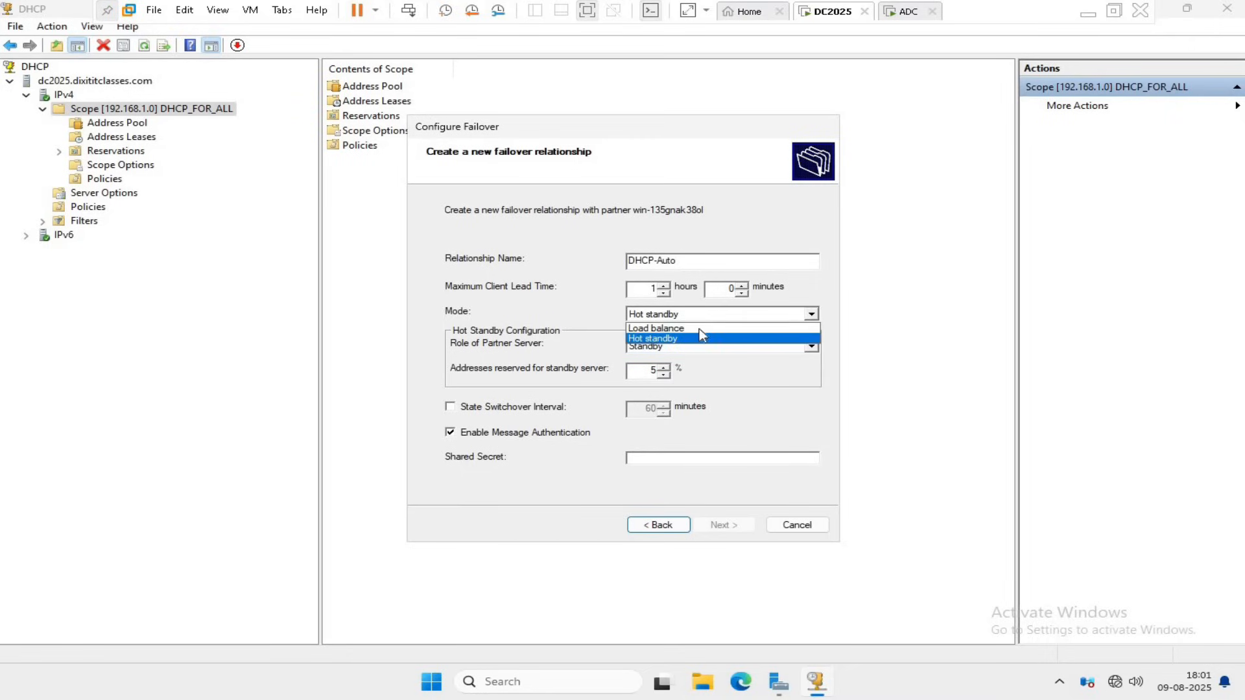
{"action": "left_click", "coordinate": [702, 330]}
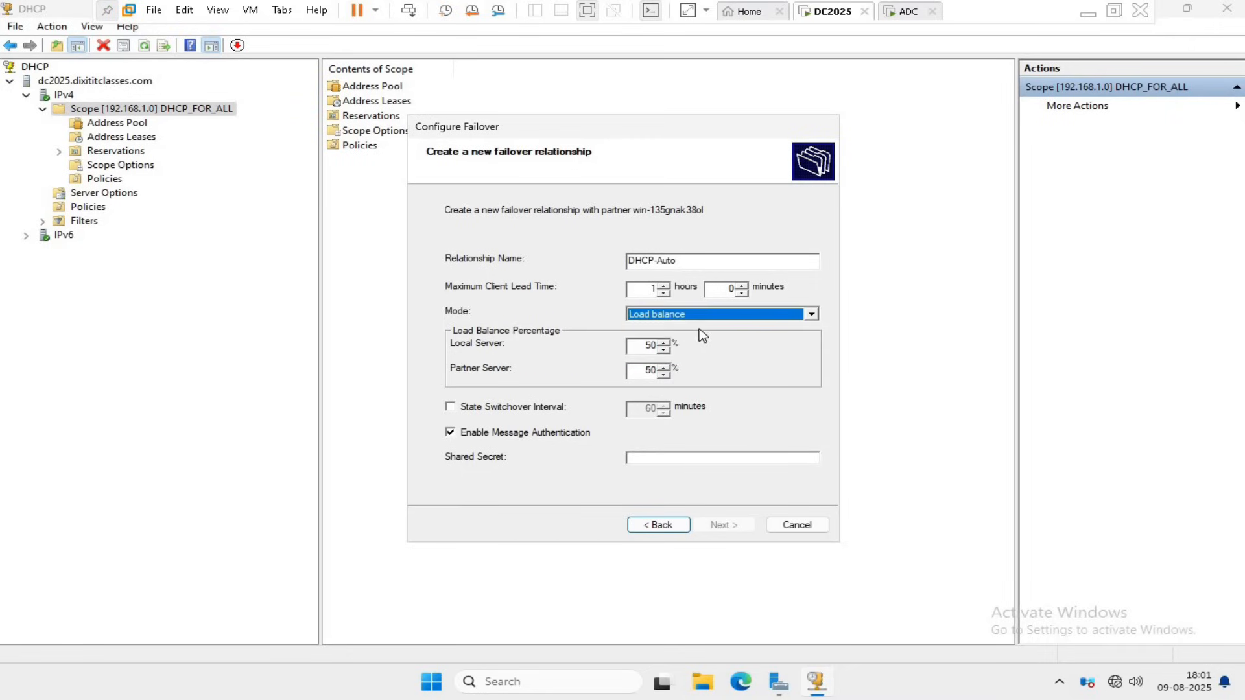
{"action": "left_click", "coordinate": [664, 341]}
{"action": "left_click", "coordinate": [663, 341]}
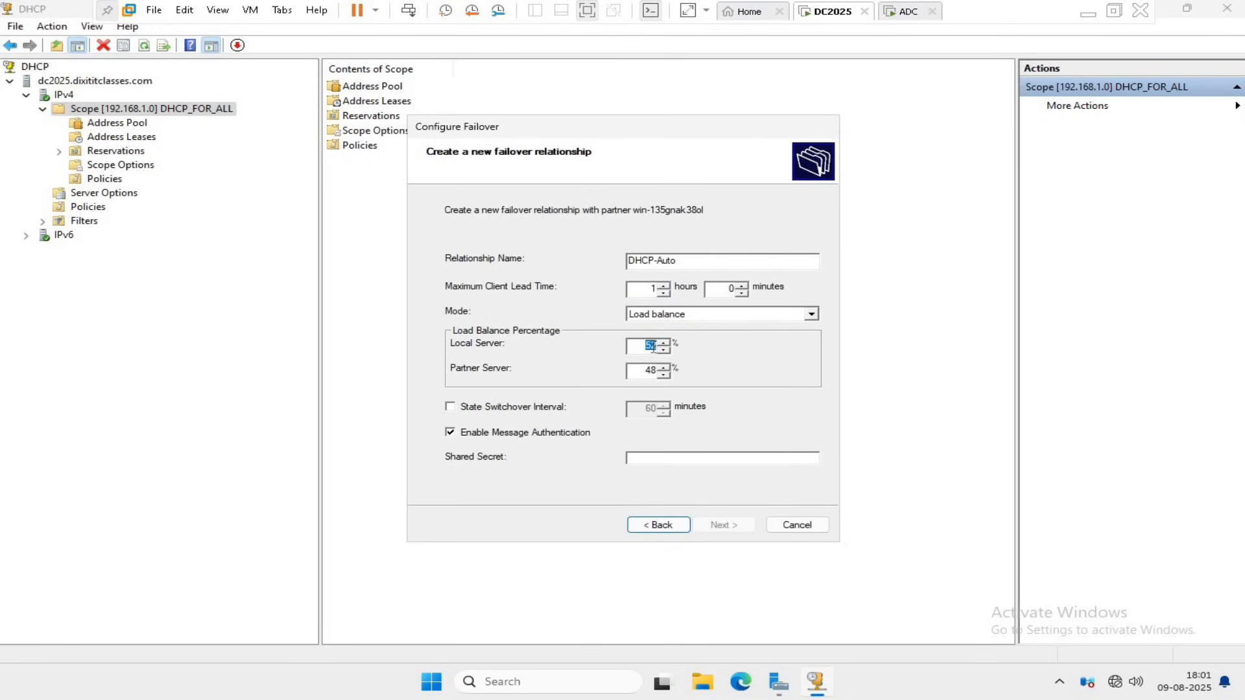
{"action": "type", "text": "82"}
{"action": "double_click", "coordinate": [651, 346]}
{"action": "type", "text": "20"}
Enable the state switchover interval of 60 minutes, enter the shared secret, and complete the failover configuration.
{"action": "left_click", "coordinate": [472, 409]}
{"action": "left_click", "coordinate": [637, 457]}
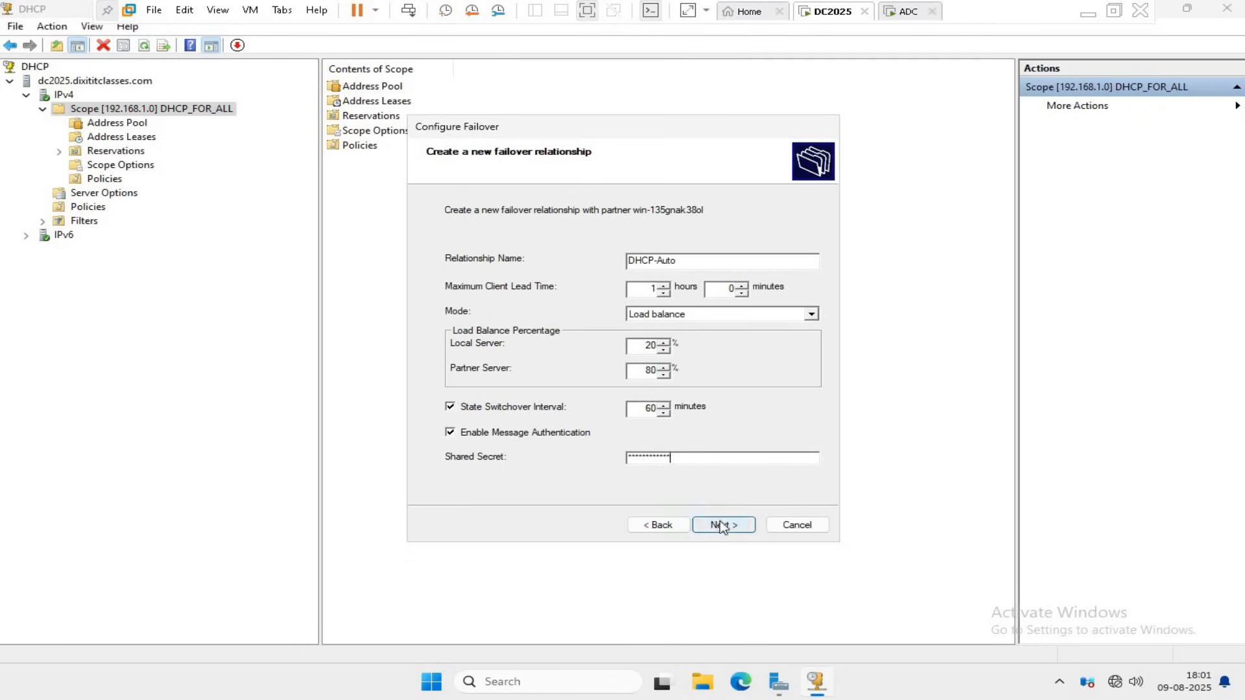
{"action": "left_click", "coordinate": [722, 525]}
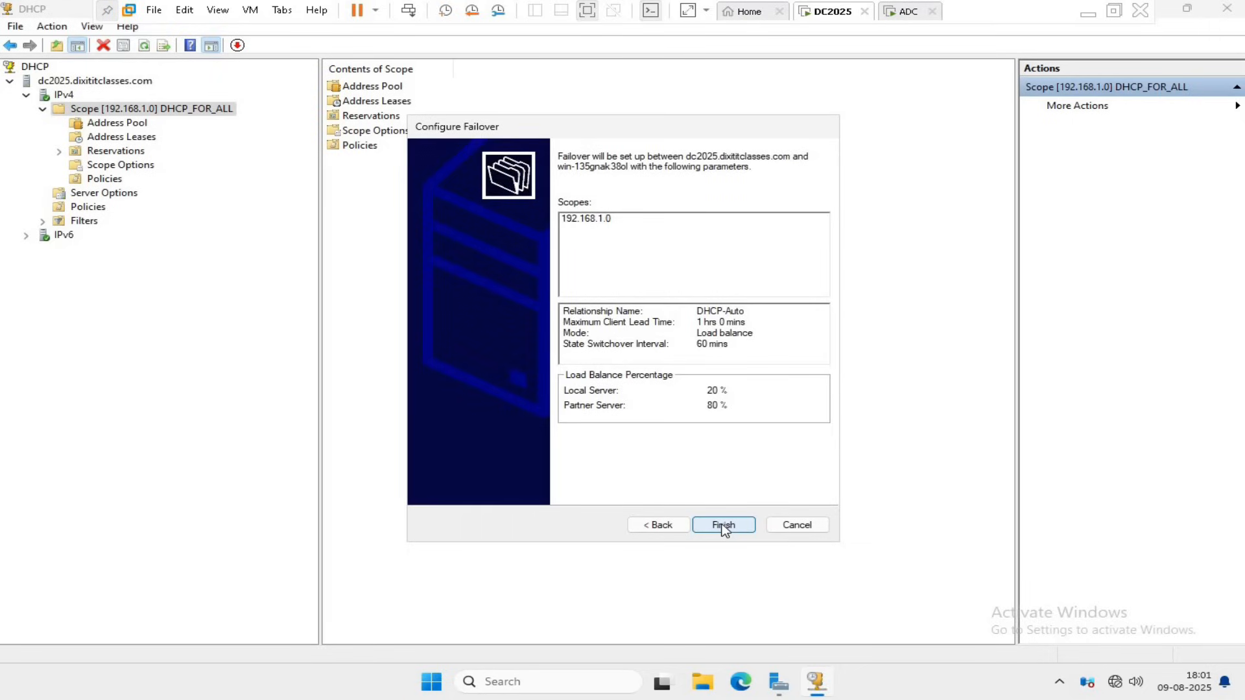
{"action": "left_click", "coordinate": [723, 526]}
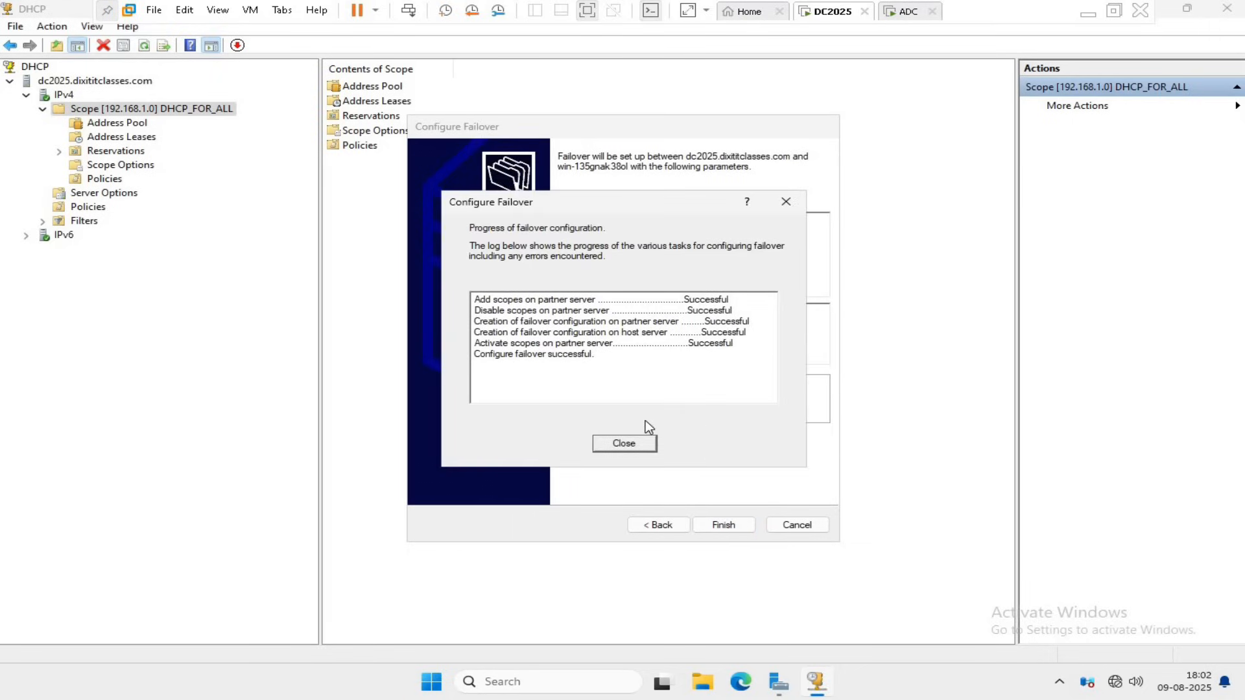
{"action": "left_click", "coordinate": [624, 444]}
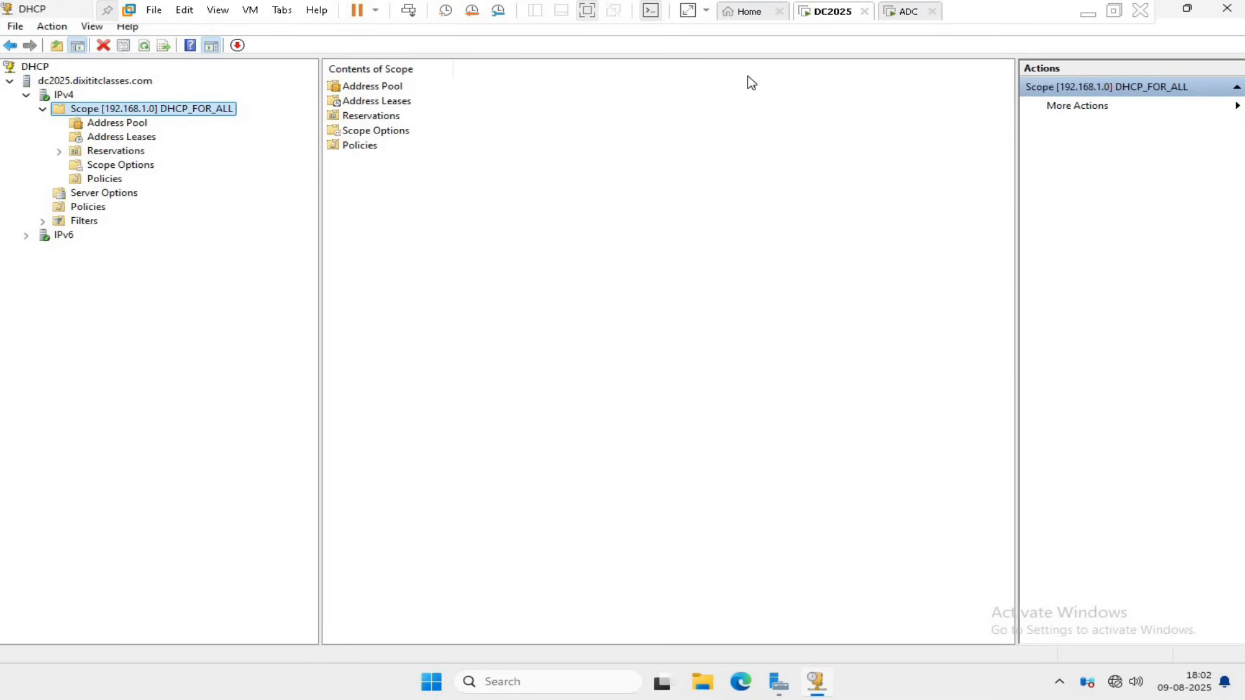
Switch to the ADC virtual machine, refresh the IPv4 node of its DHCP server, and widen the console tree.
{"action": "left_click", "coordinate": [901, 13]}
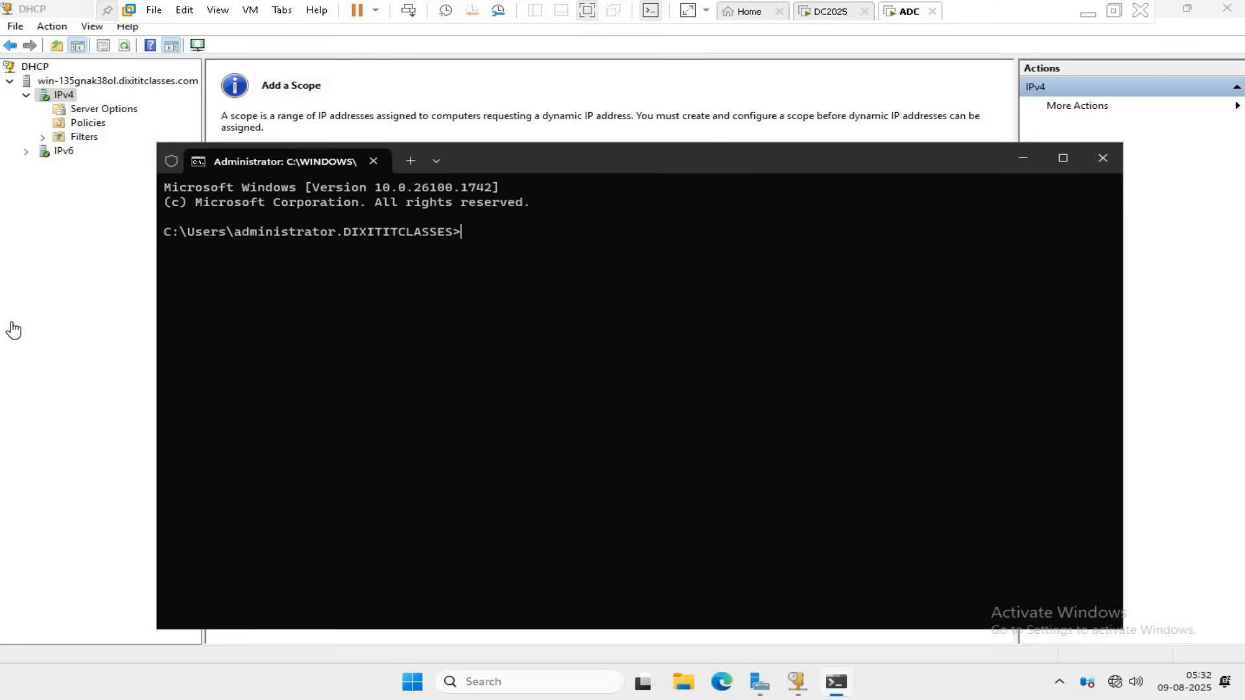
{"action": "left_click", "coordinate": [63, 98]}
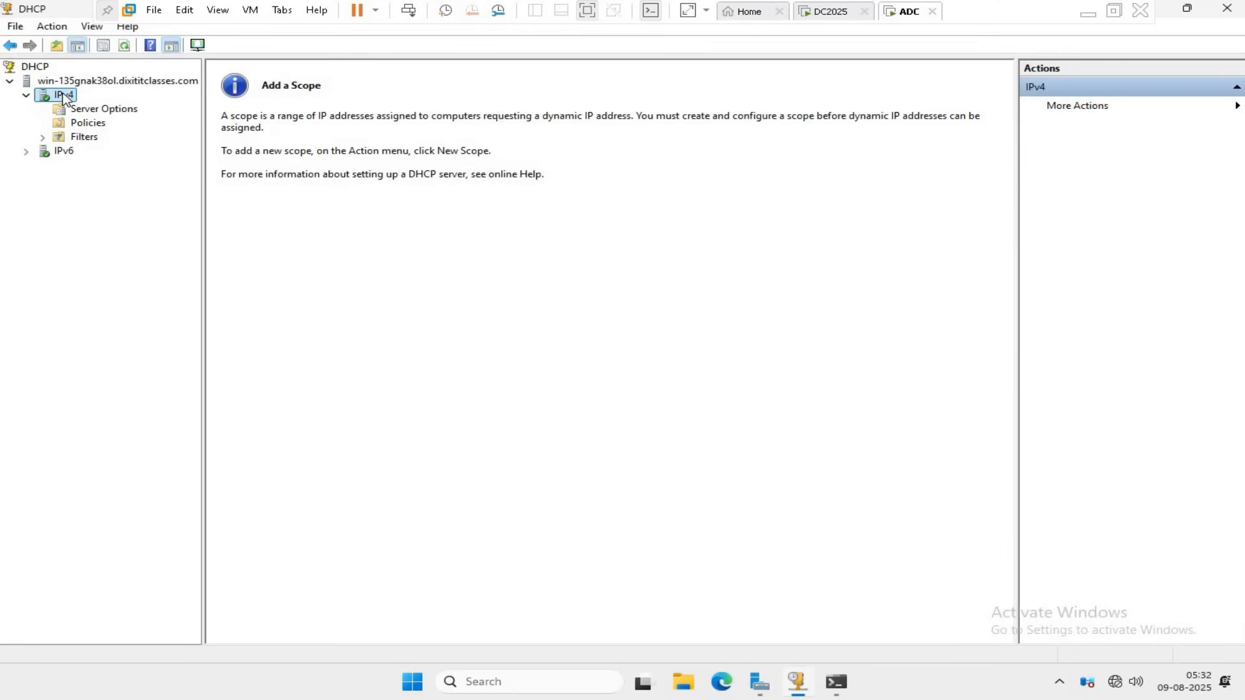
{"action": "right_click", "coordinate": [64, 97]}
{"action": "left_click", "coordinate": [117, 324]}
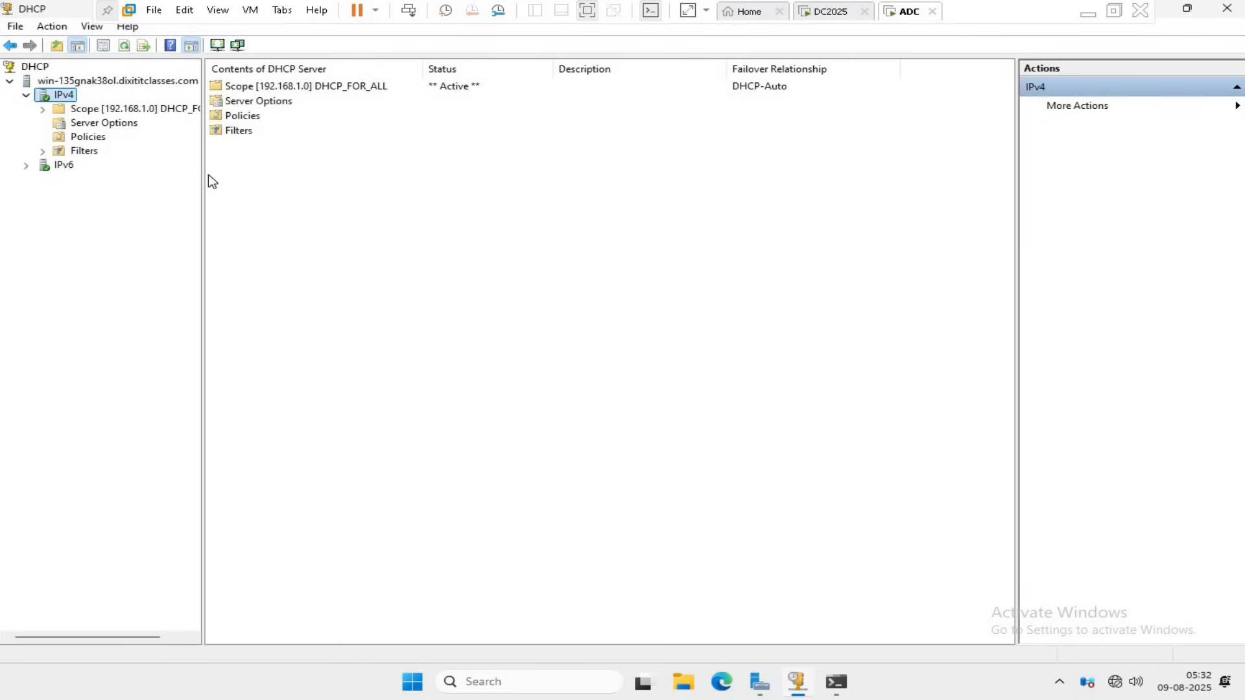
{"action": "left_click_drag", "start_coordinate": [201, 172], "coordinate": [276, 172]}
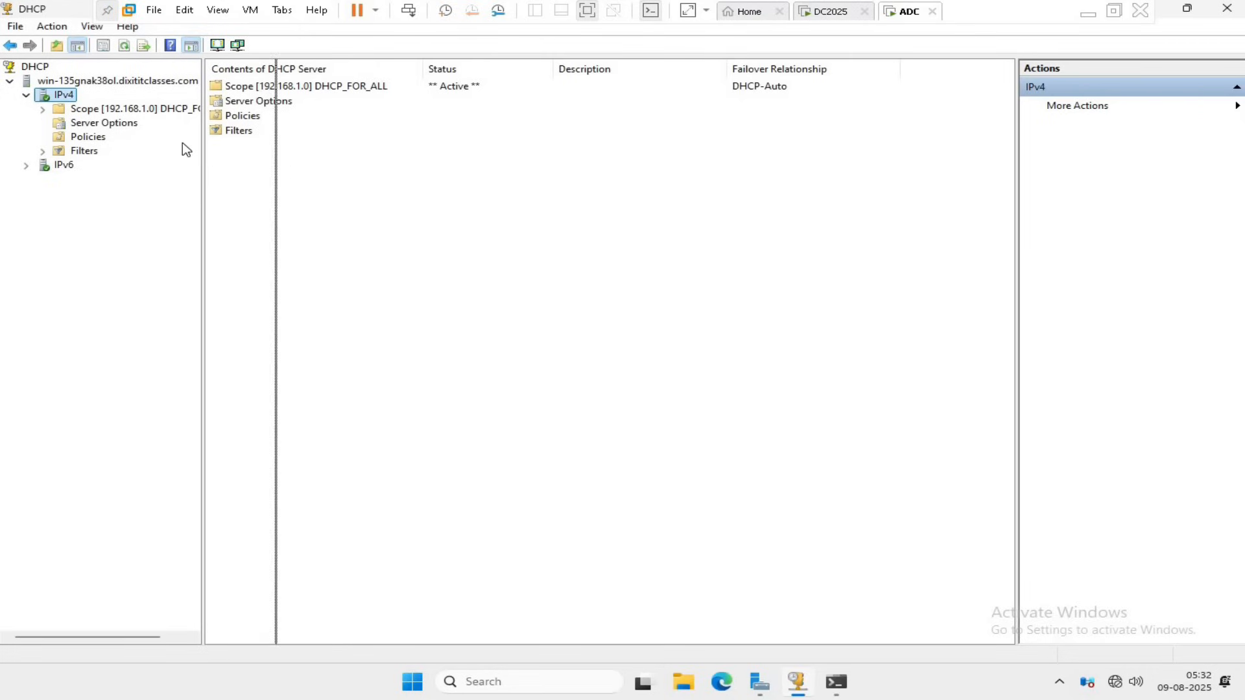